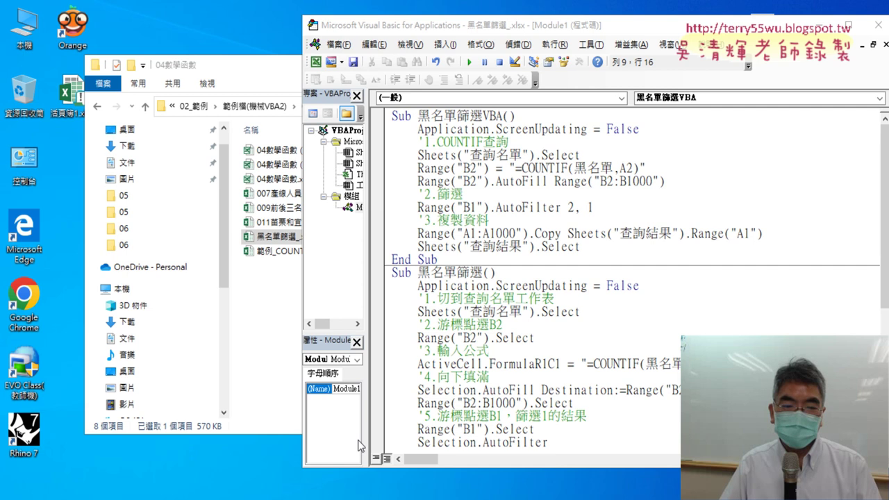
Look up the Timer function in the ChatGPT chat about timing VBA code.
click(491, 220)
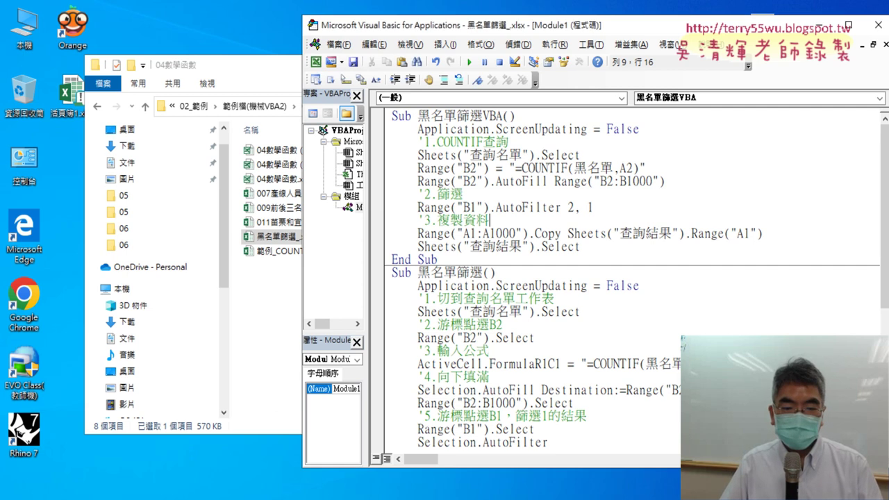
click(360, 460)
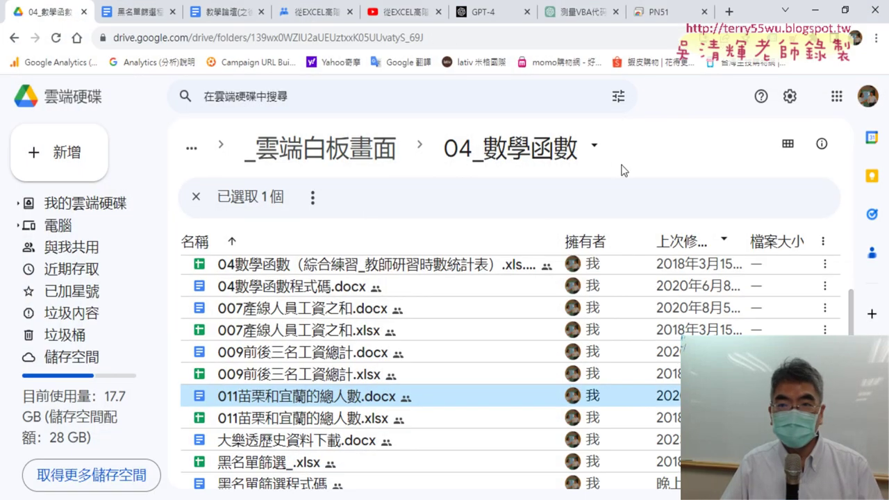
click(575, 14)
scroll(454, 222, down, 2)
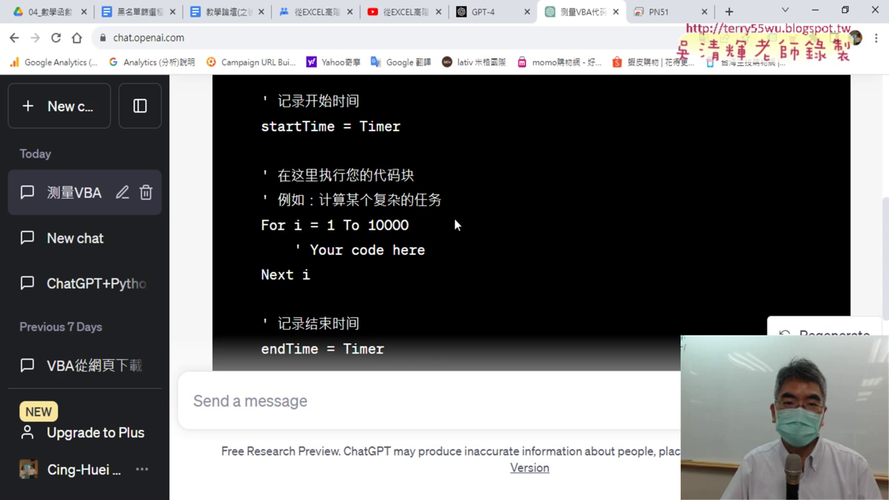
scroll(426, 209, up, 2)
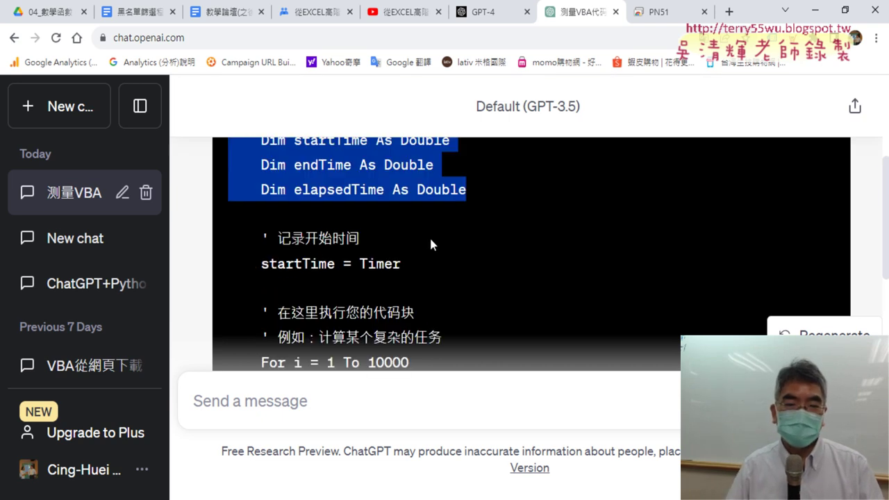
drag(400, 266, 360, 268)
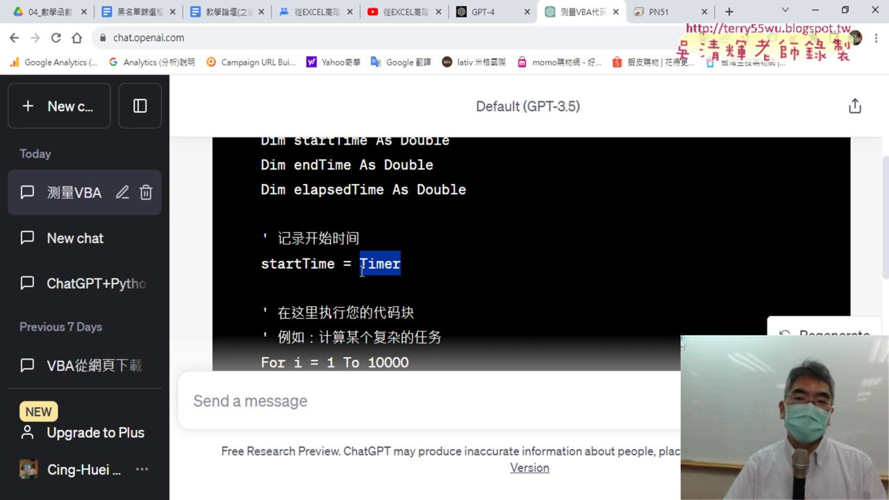
Insert s = Timer after the ScreenUpdating line and open a new line before End Sub.
click(815, 10)
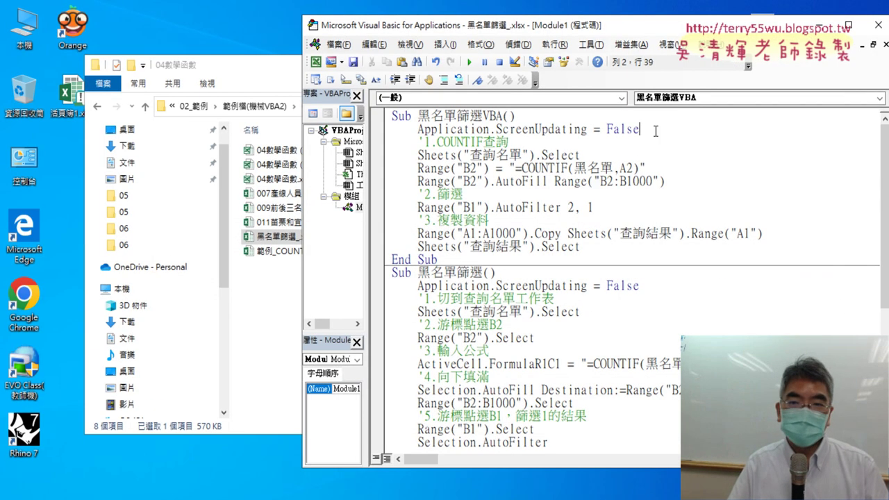
key(Return)
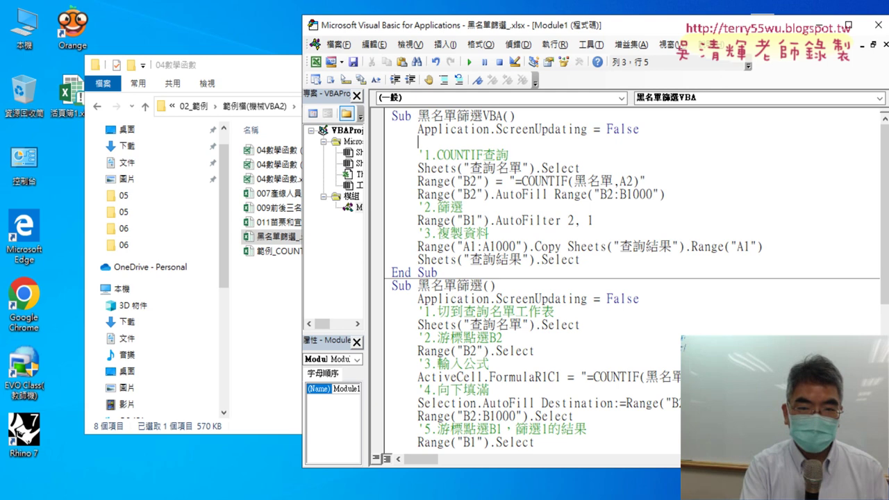
text(s=tim)
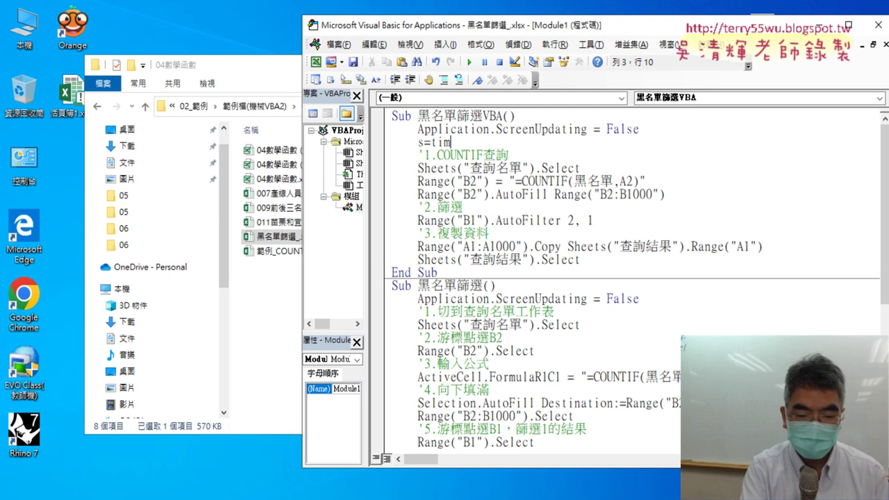
text(r)
key(Down)
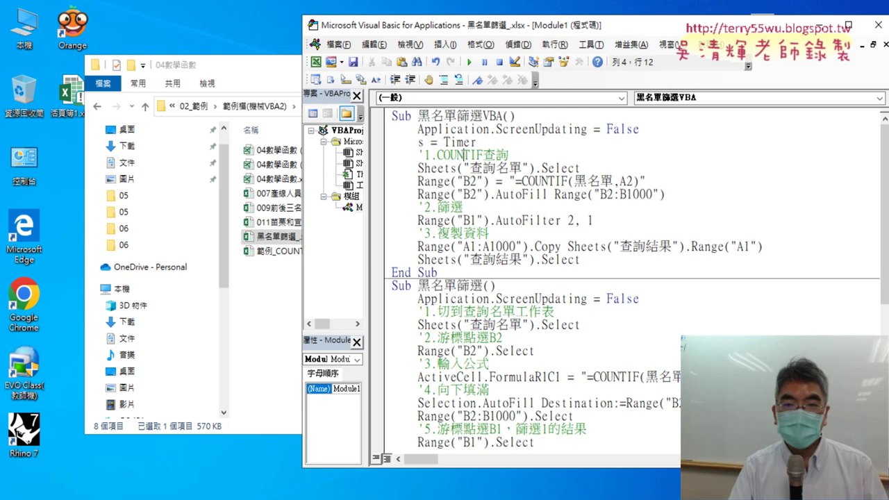
drag(492, 143, 437, 143)
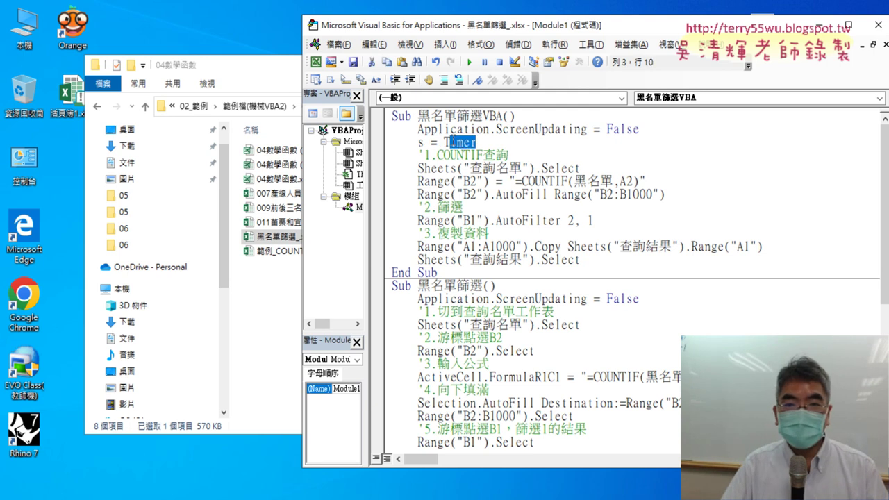
click(603, 263)
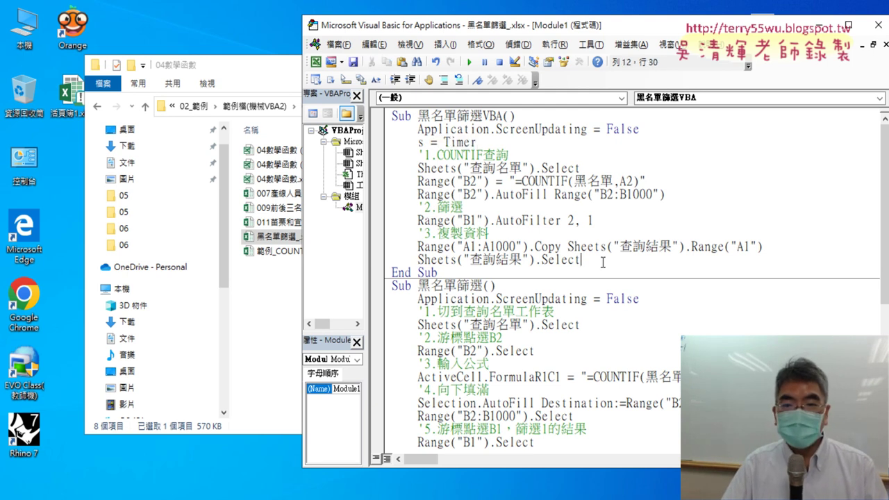
key(Return)
text(ms)
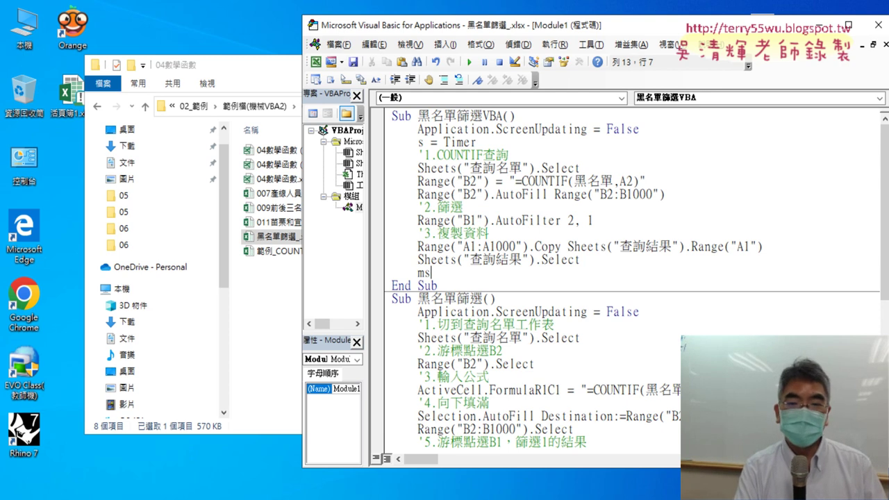
Add the line MsgBox Timer - s just before End Sub.
text(g)
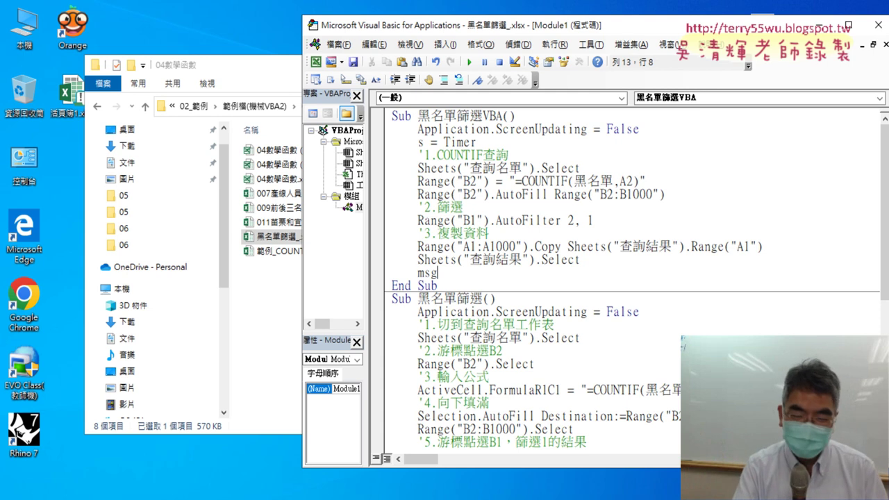
text(box)
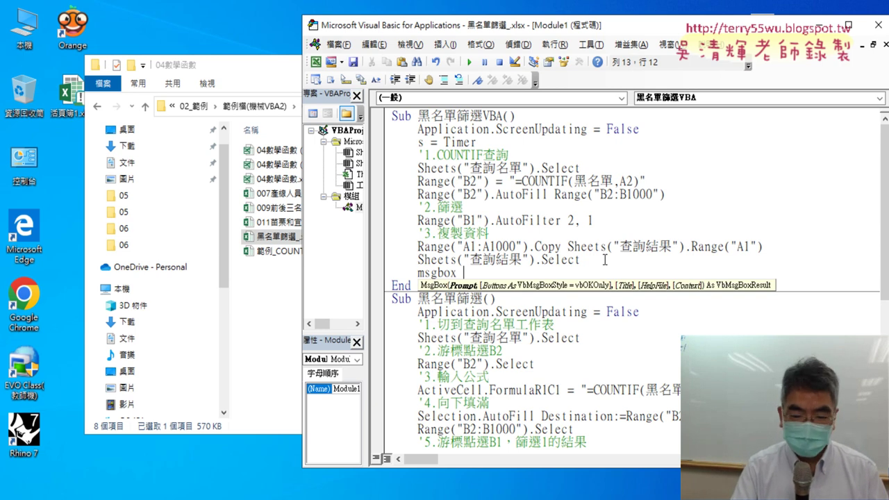
text(timer)
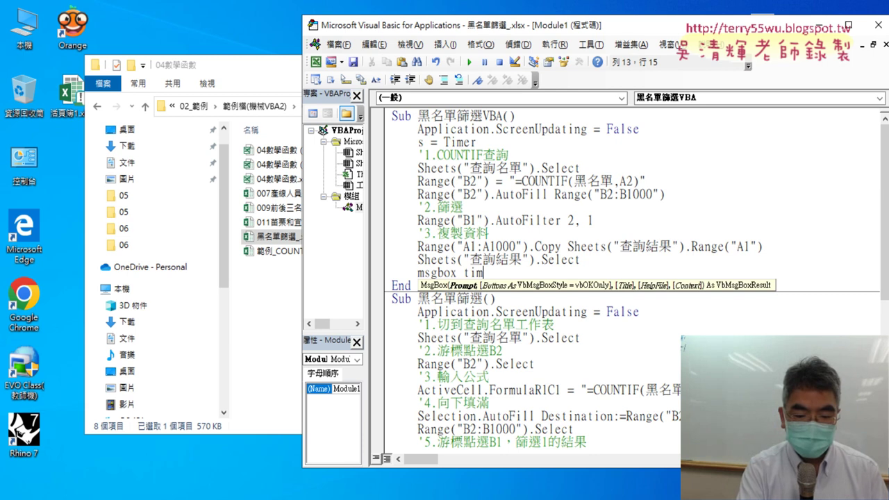
text(-s)
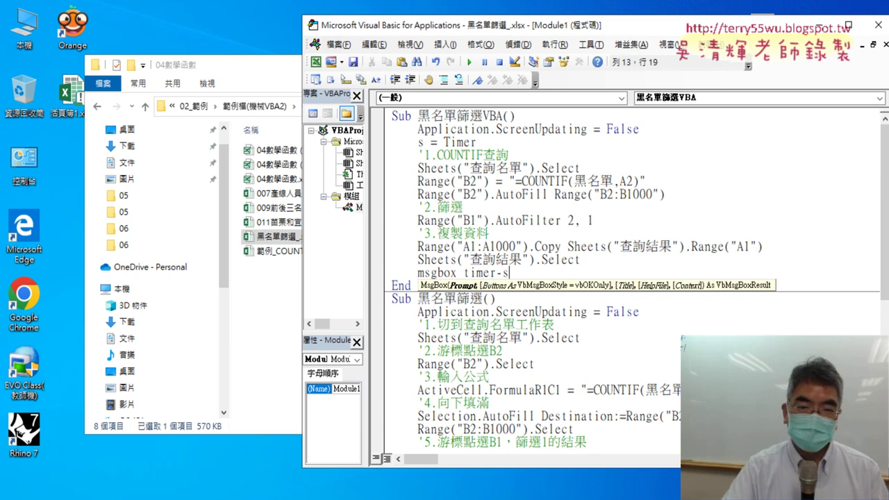
key(Down)
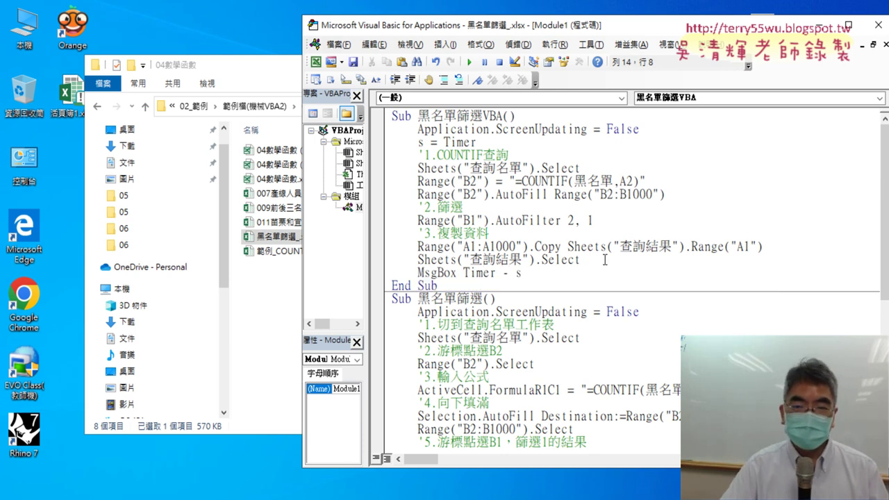
Highlight MsgBox, the s = Timer assignment and the Timer - s expression to explain them.
drag(463, 273, 515, 274)
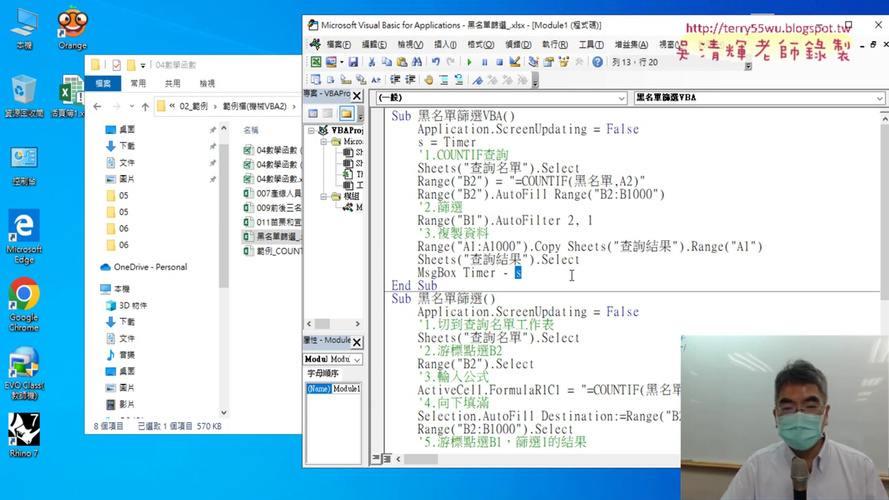
drag(418, 273, 436, 273)
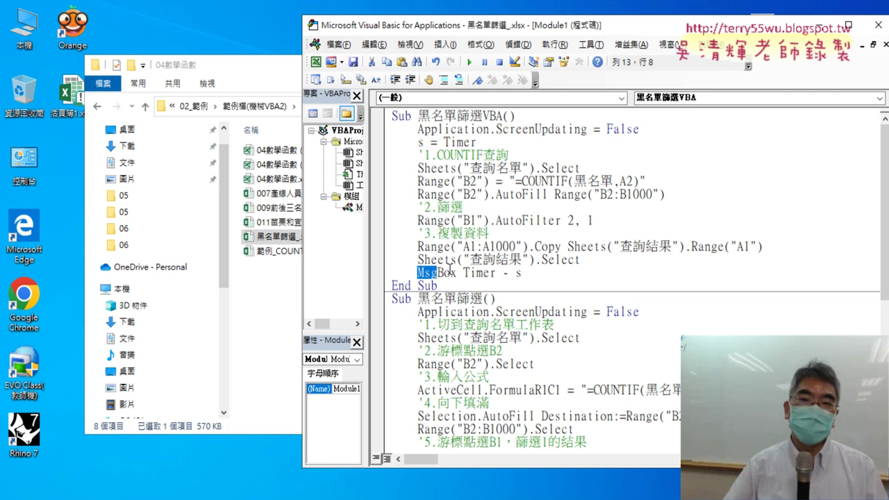
click(537, 203)
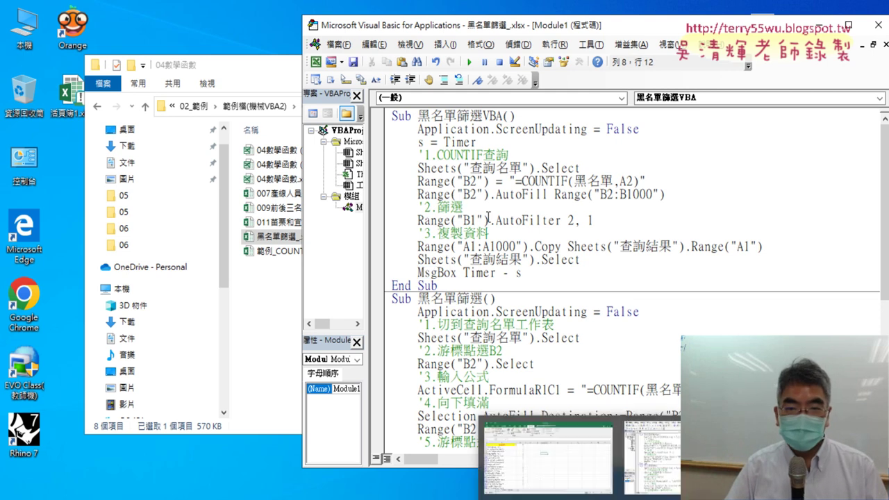
drag(476, 142, 422, 142)
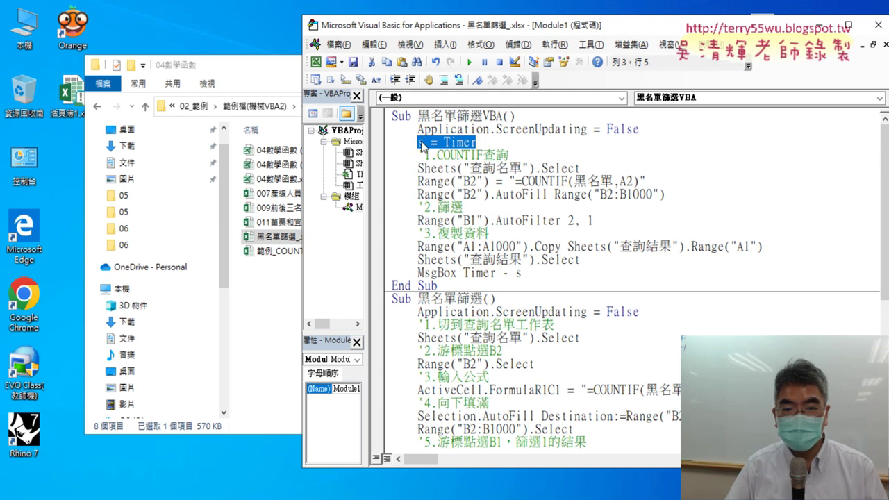
drag(464, 273, 521, 273)
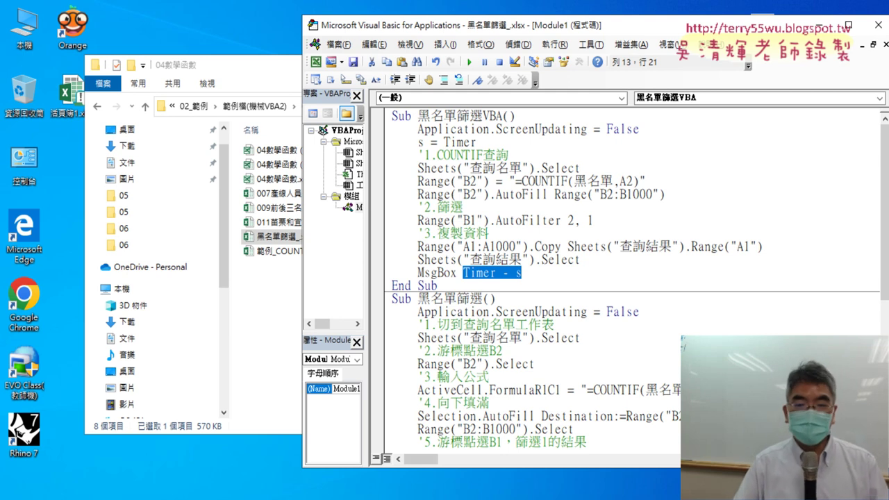
mouse_move(618, 497)
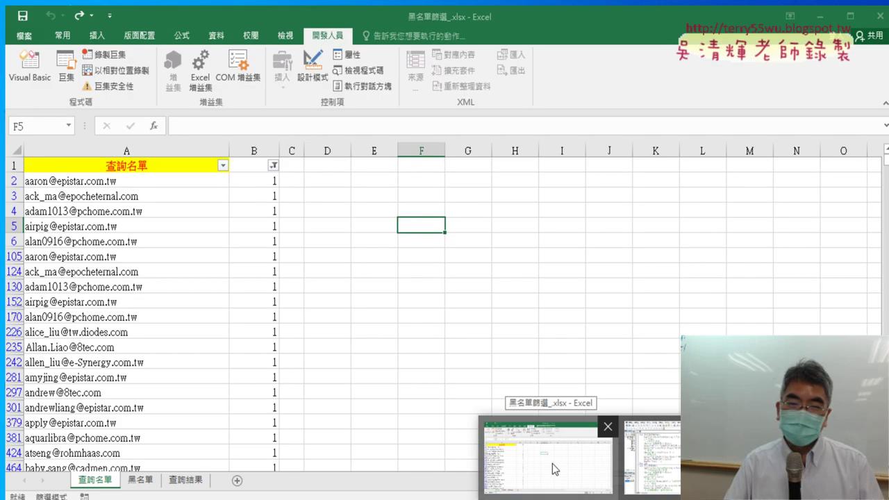
Run 黑名單篩選VBA twice from the 查詢結果 sheet, closing the 2.140625 and 2.125 second messages.
click(552, 464)
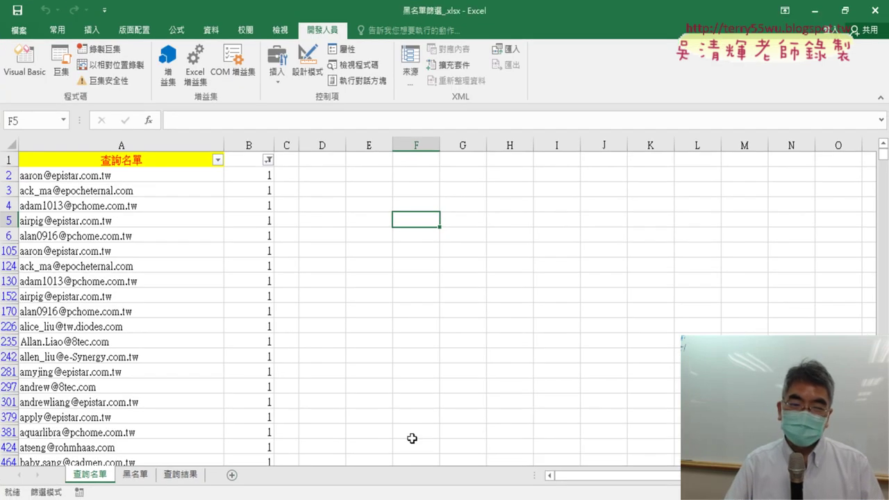
click(184, 475)
click(287, 264)
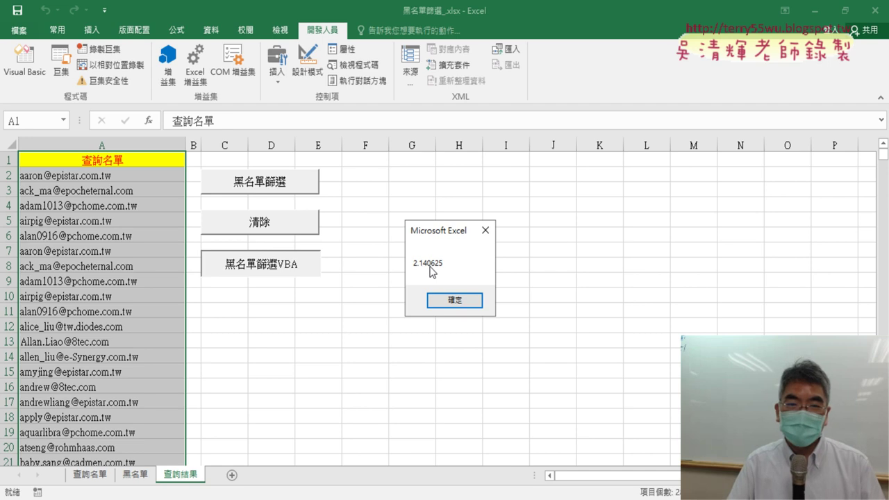
click(455, 301)
click(316, 272)
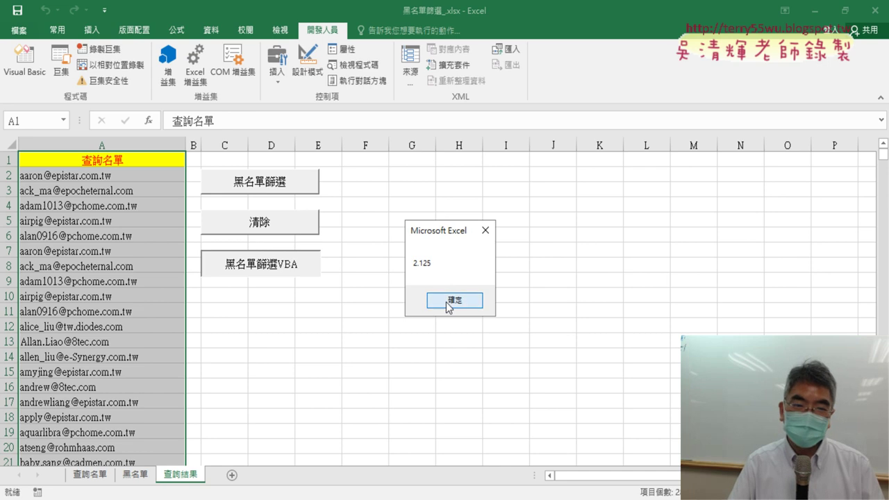
click(444, 300)
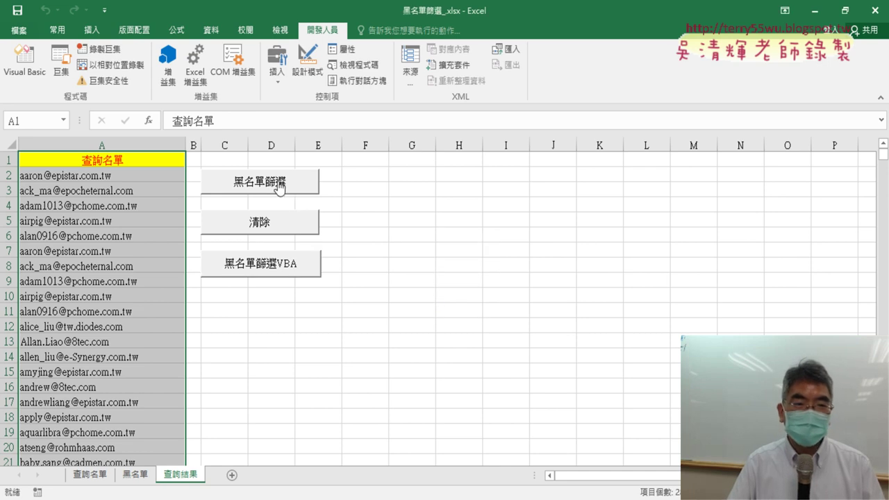
Copy s = Timer into the start of the 黑名單篩選 macro after ScreenUpdating.
click(20, 73)
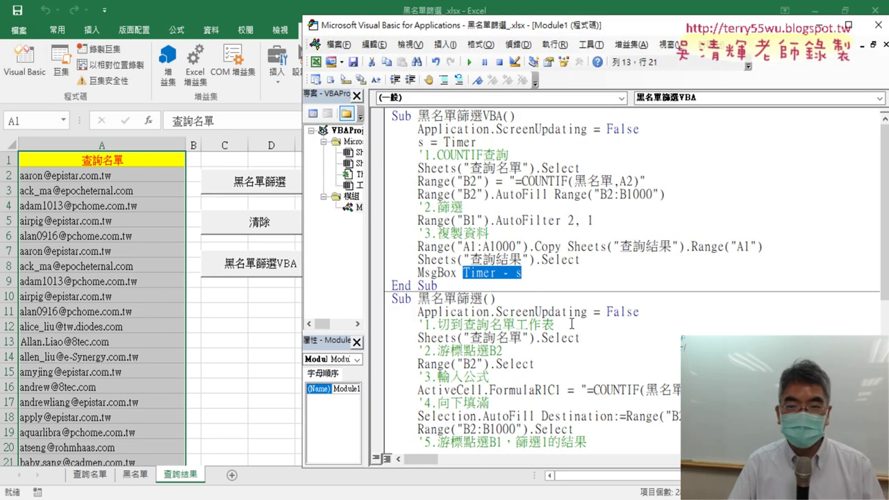
click(661, 317)
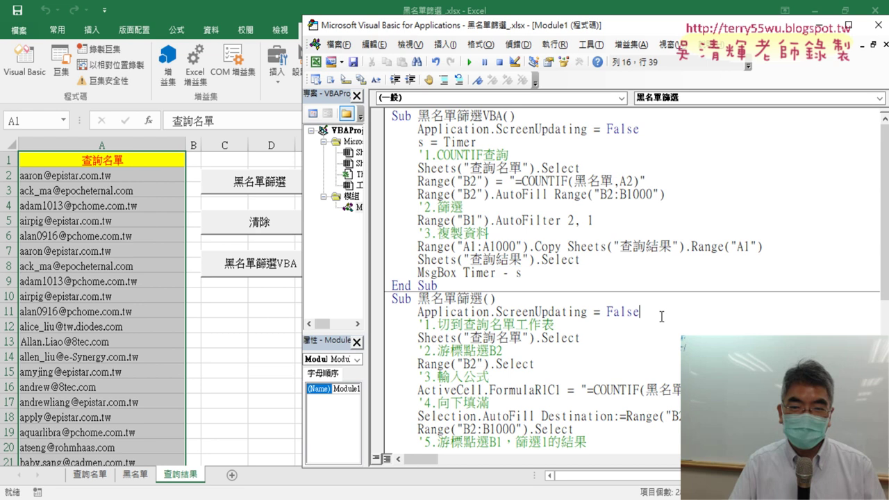
key(Return)
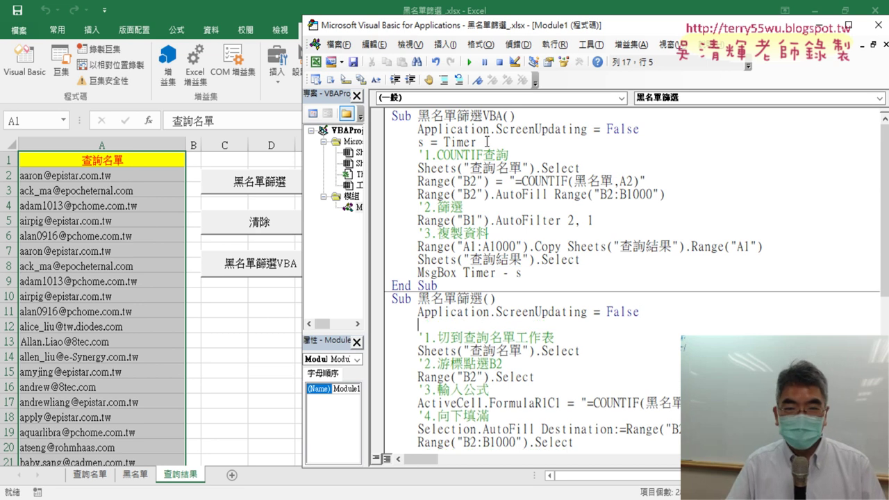
drag(487, 142, 418, 141)
key(ctrl+c)
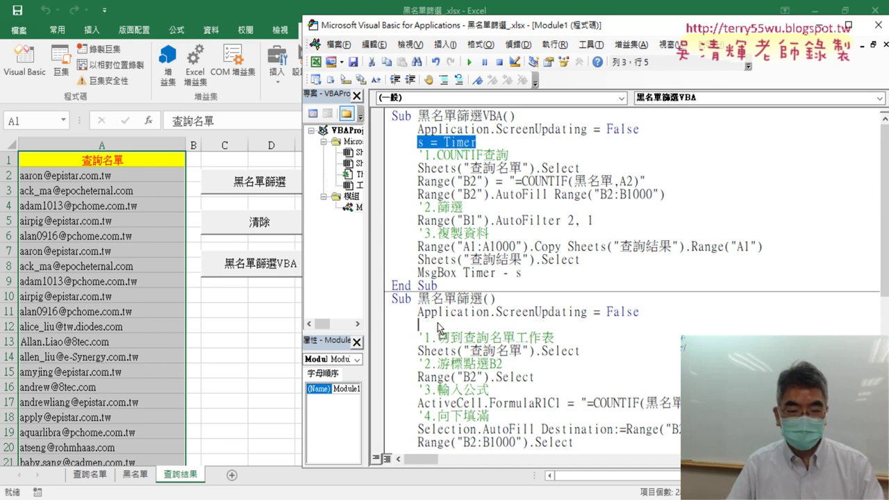
click(443, 324)
key(ctrl+v)
Add MsgBox Timer - s after ActiveSheet.Paste and run 黑名單篩選 from the workbook.
scroll(540, 264, down, 2)
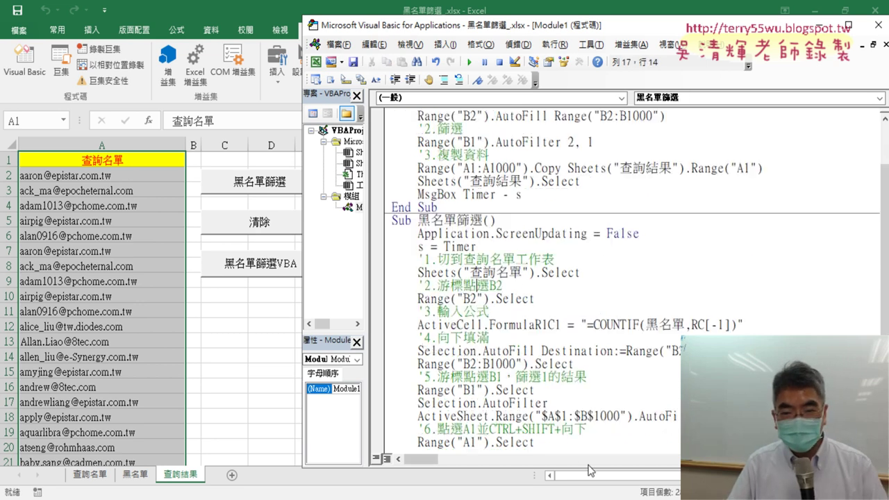
scroll(549, 427, down, 1)
scroll(546, 416, down, 3)
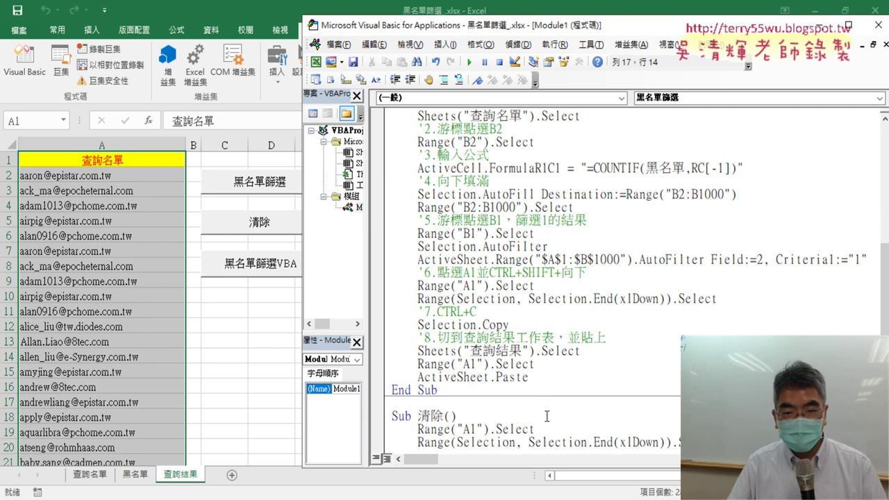
click(540, 380)
key(Return)
scroll(505, 229, up, 5)
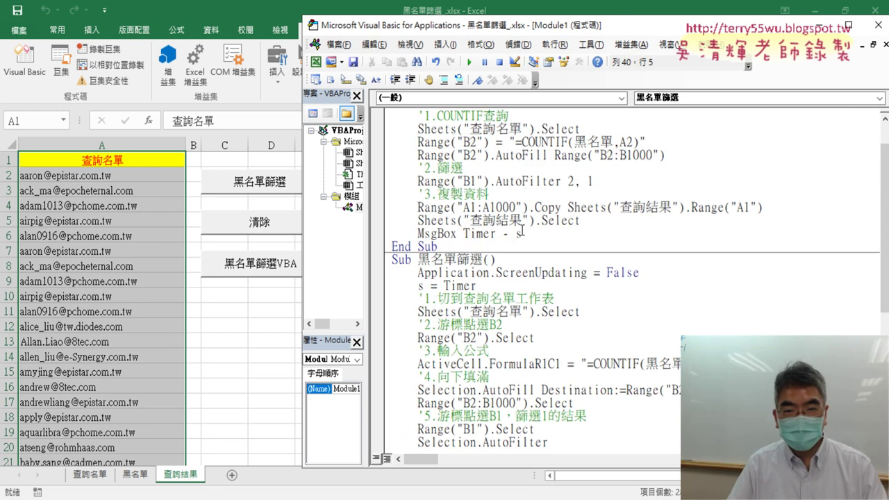
drag(521, 233, 417, 234)
key(ctrl+c)
scroll(602, 388, down, 4)
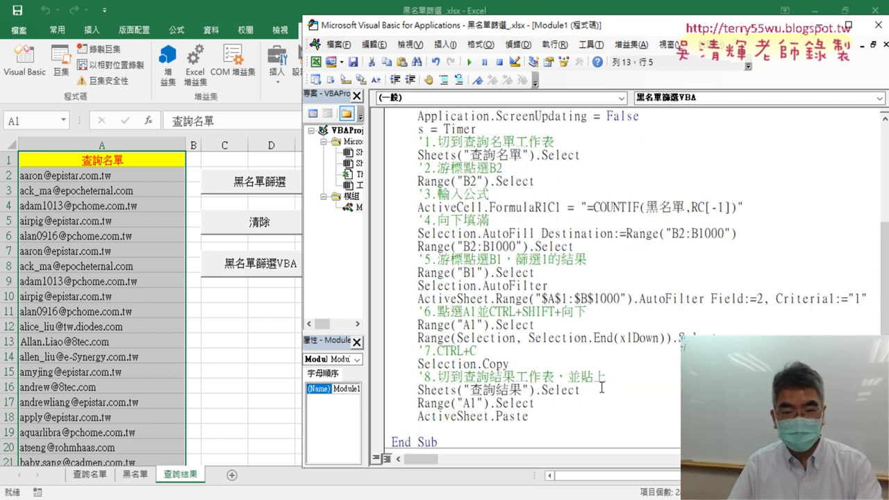
key(ctrl+v)
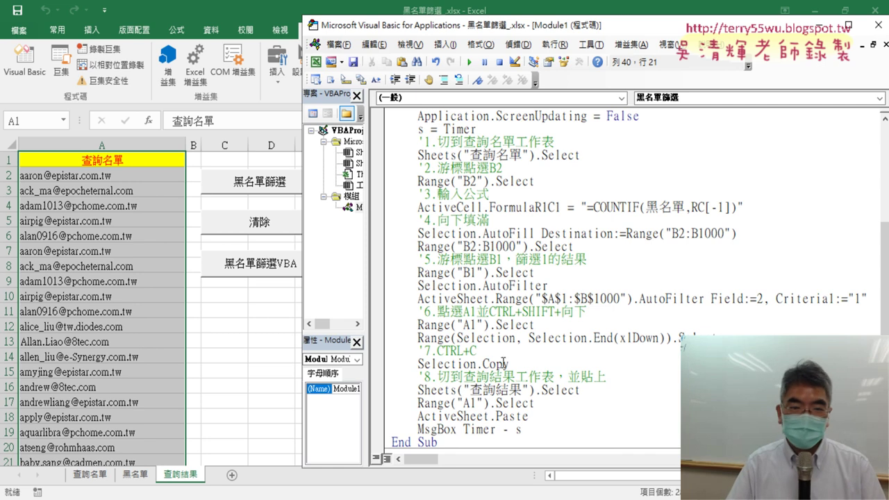
click(225, 334)
click(258, 177)
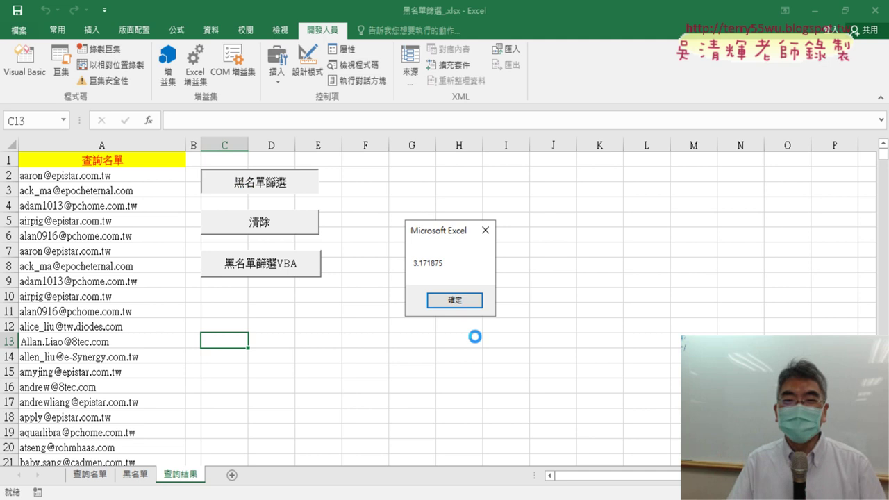
Close the 3.171875-second elapsed-time message.
click(460, 302)
Highlight s = Timer, MsgBox Timer - s and Timer in 黑名單篩選VBA, then switch to ChatGPT.
click(25, 69)
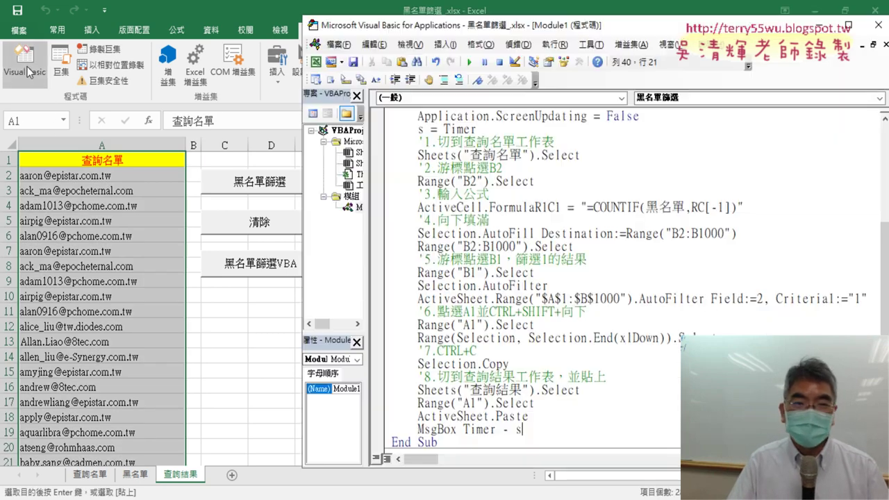
scroll(564, 305, up, 5)
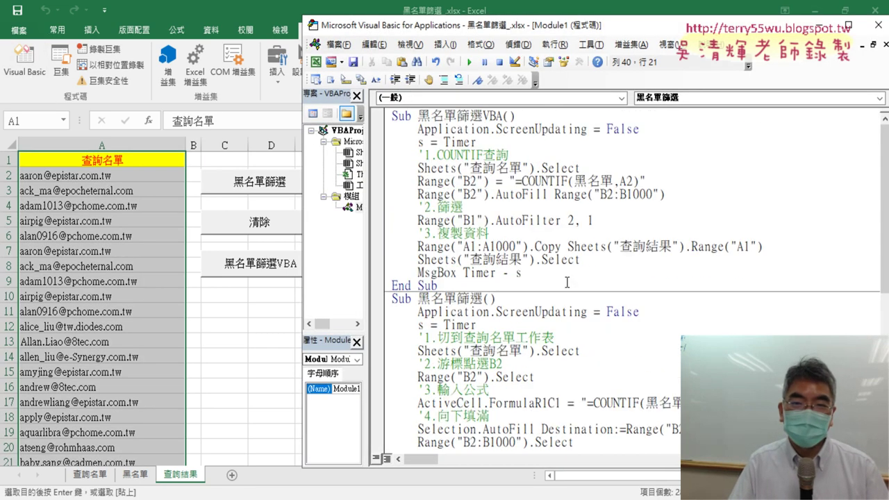
drag(485, 144, 418, 144)
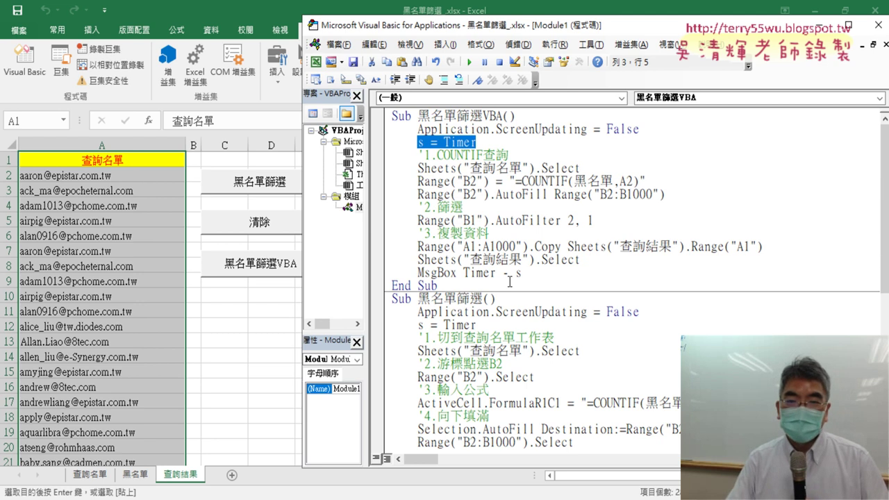
drag(523, 274, 421, 273)
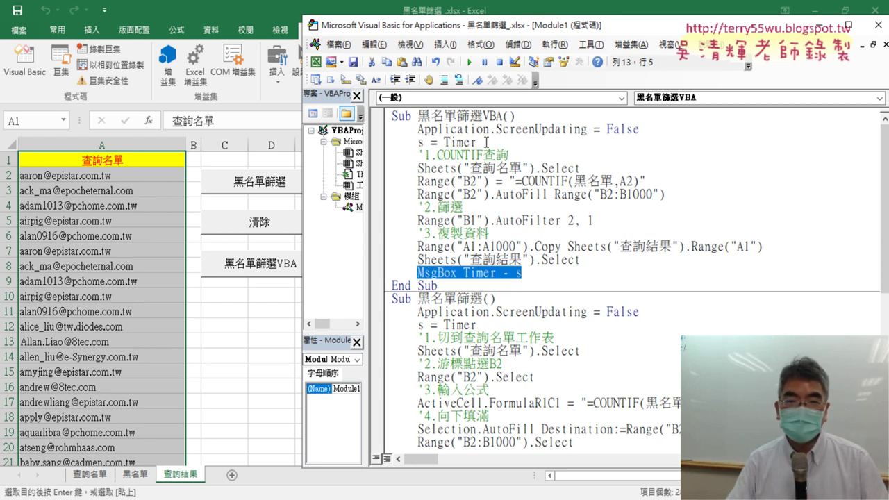
drag(486, 142, 438, 143)
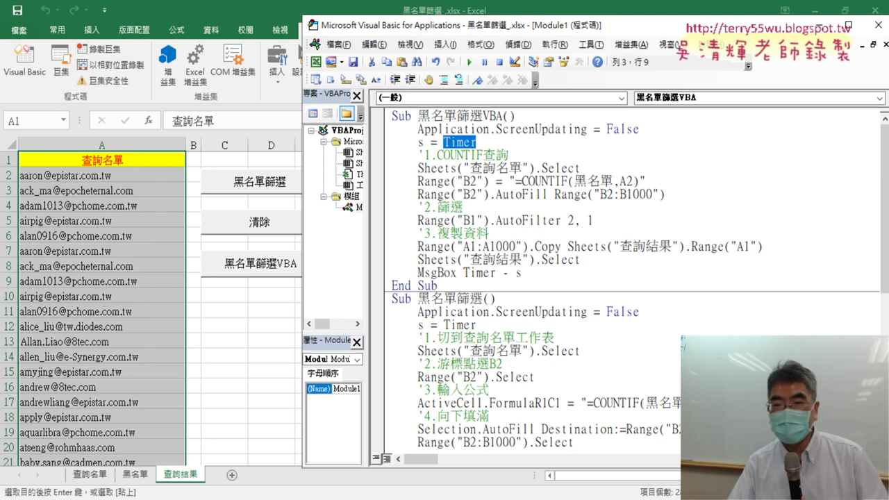
click(555, 195)
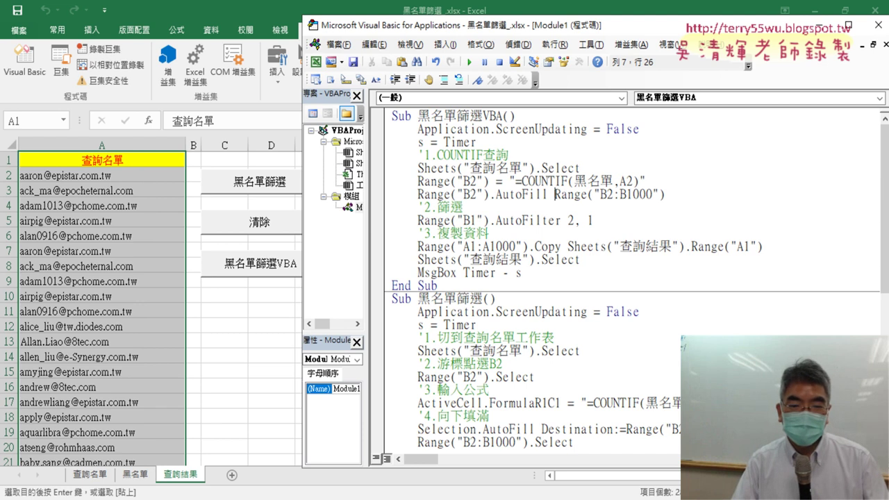
click(357, 476)
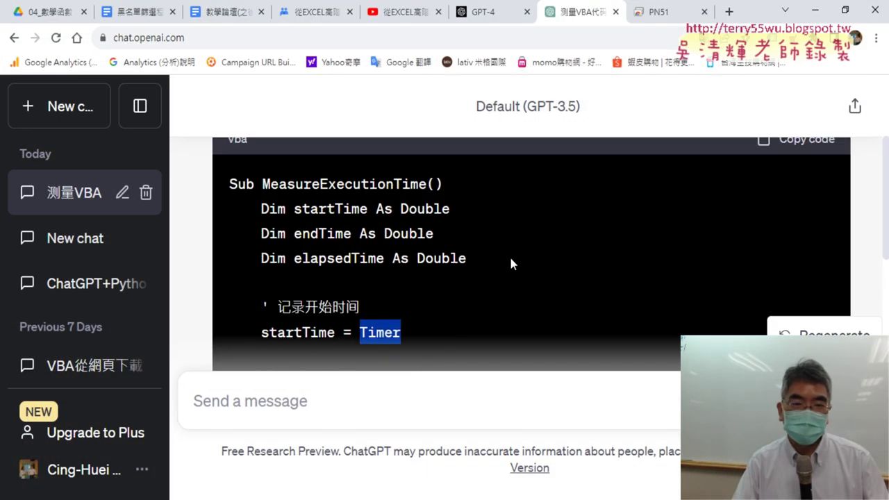
drag(481, 257, 214, 203)
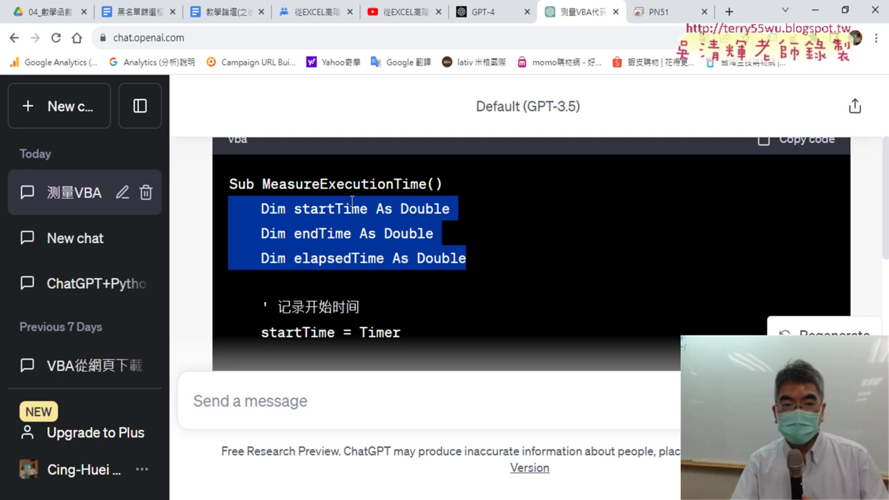
drag(295, 209, 460, 208)
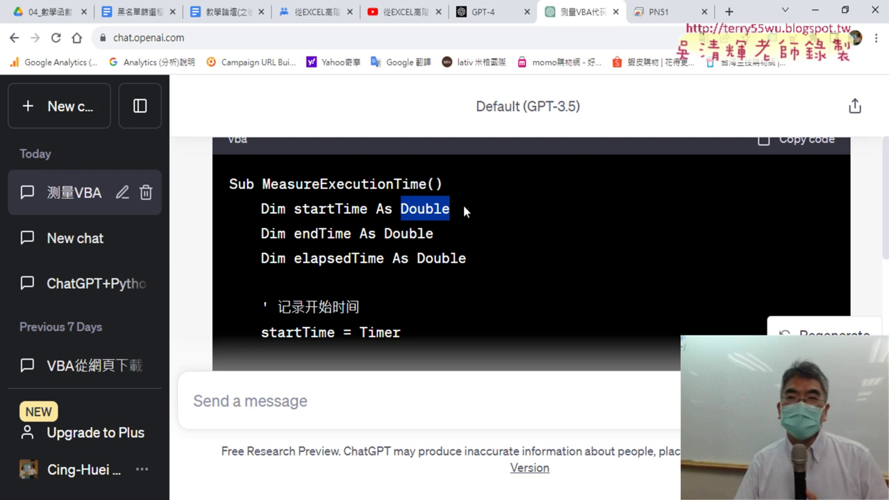
drag(470, 265, 238, 223)
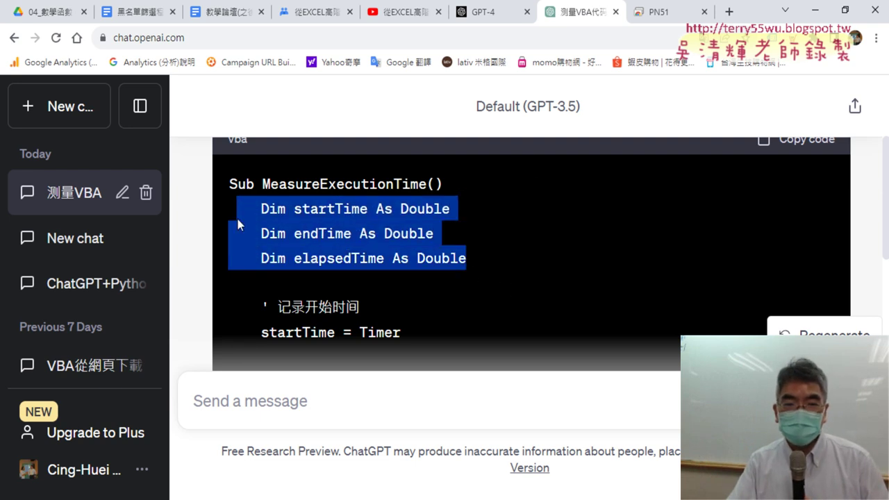
scroll(553, 265, down, 2)
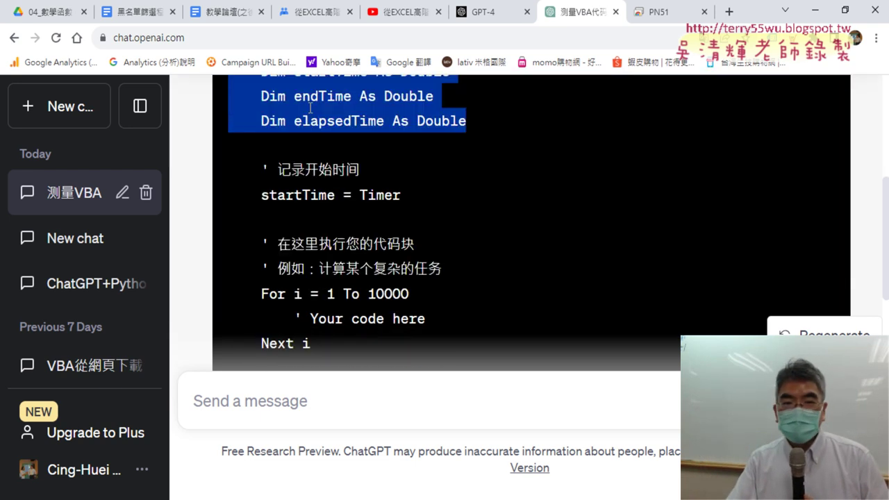
Highlight endTime = Timer and elapsedTime = endTime - startTime in ChatGPT's example, then return to VBA.
scroll(496, 252, down, 2)
scroll(316, 161, down, 2)
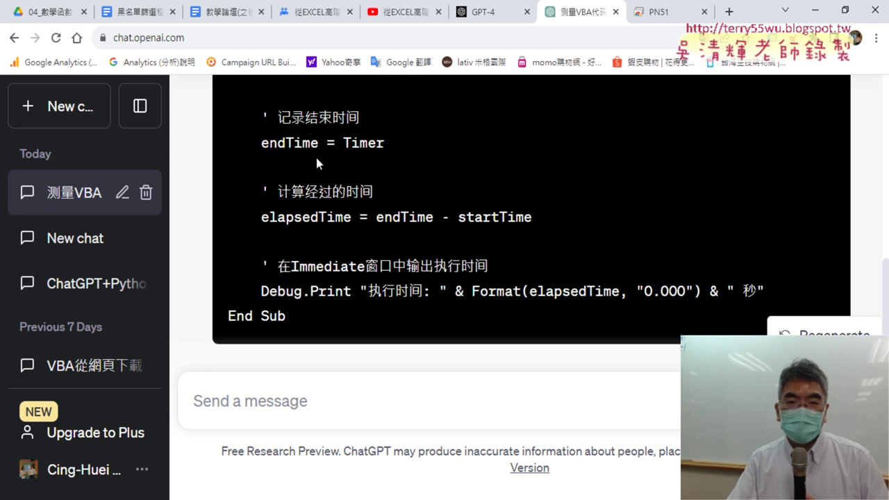
drag(397, 146, 246, 145)
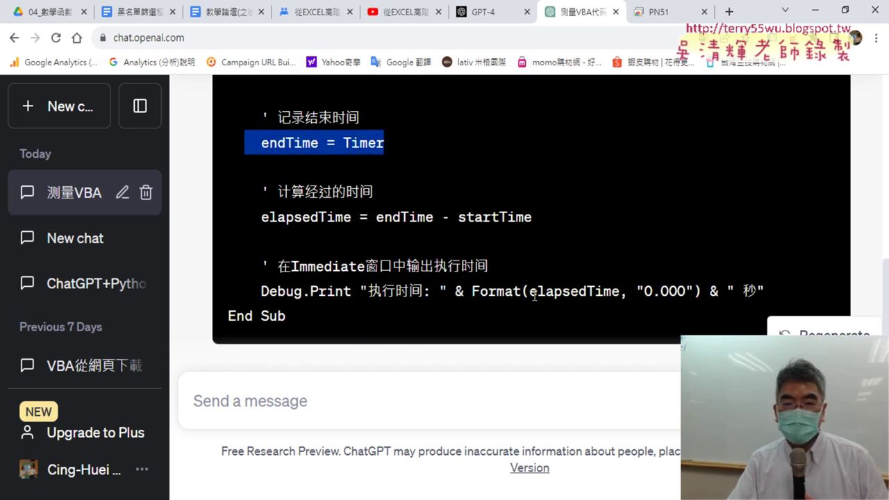
drag(545, 224, 261, 217)
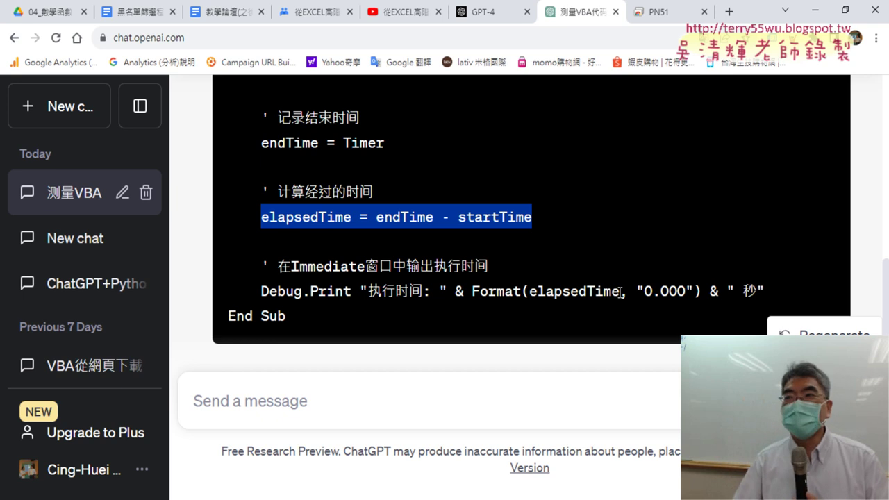
key(alt+Tab)
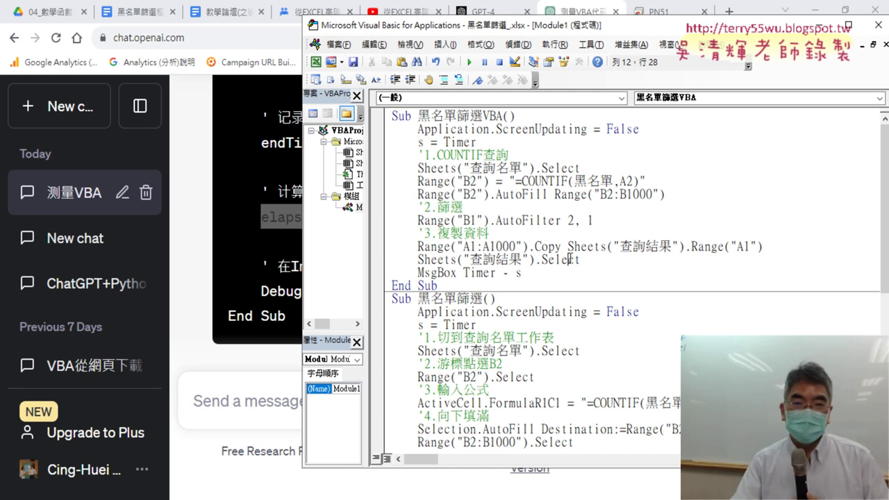
Highlight Timer in s = Timer and in MsgBox Timer - s, then go back to ChatGPT.
drag(476, 142, 443, 143)
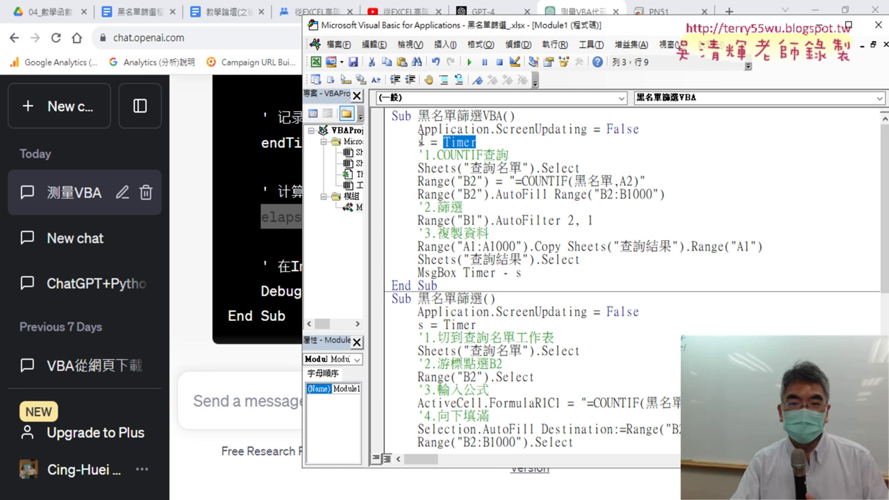
click(484, 277)
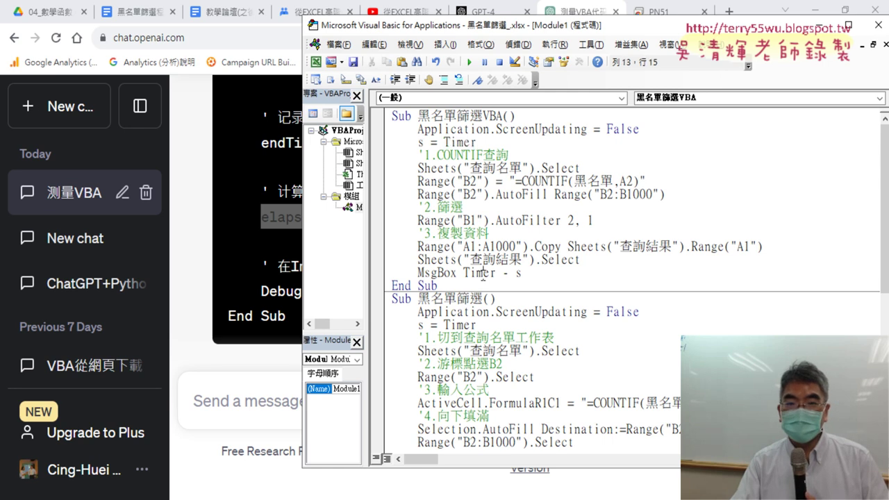
drag(463, 273, 501, 278)
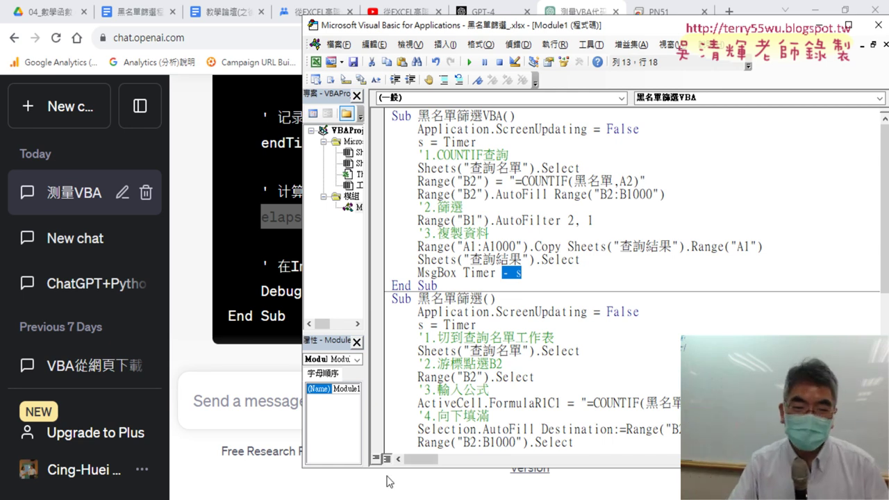
key(F5)
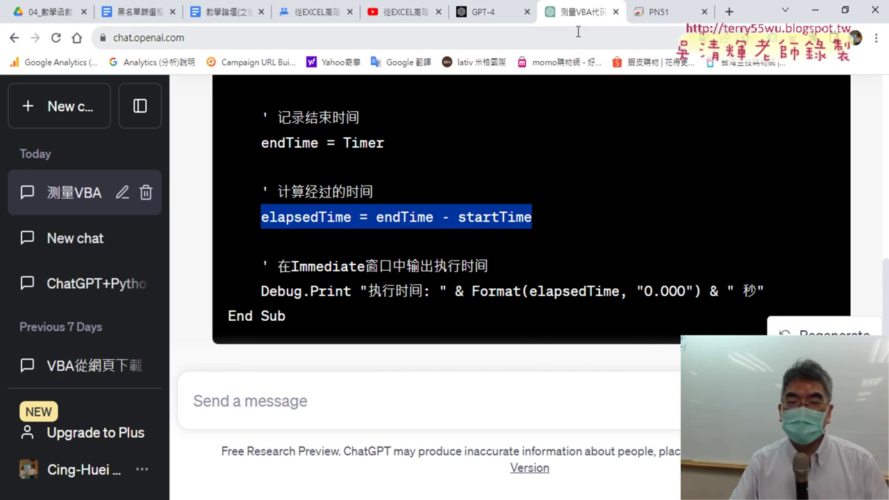
Scroll up to ChatGPT's introduction of the Timer function, then return to the VBA editor.
scroll(542, 245, up, 5)
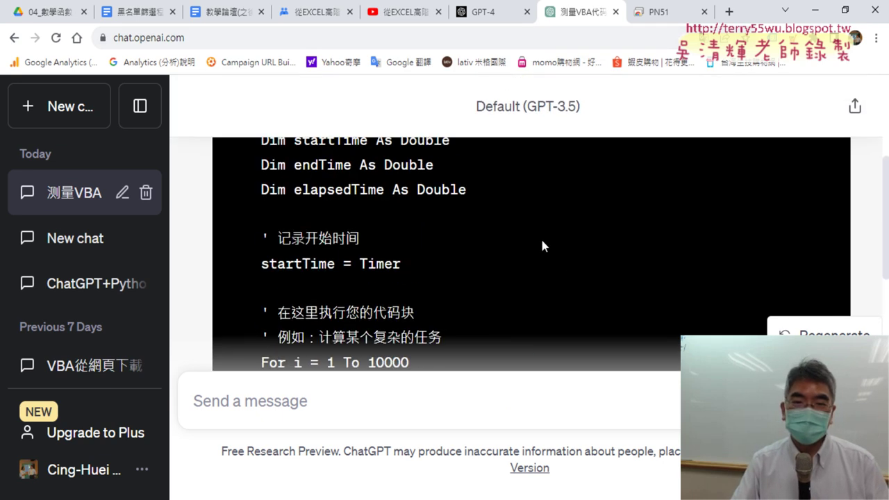
scroll(542, 241, up, 2)
scroll(542, 241, up, 1)
scroll(543, 241, up, 1)
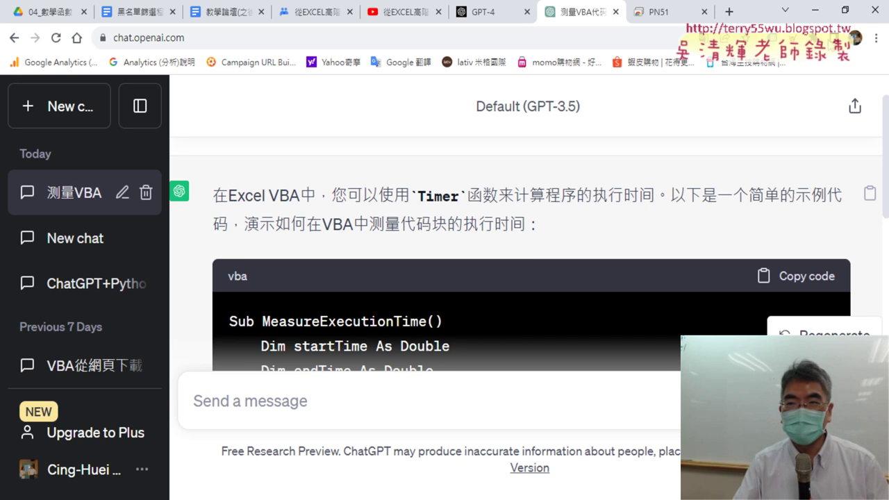
click(814, 10)
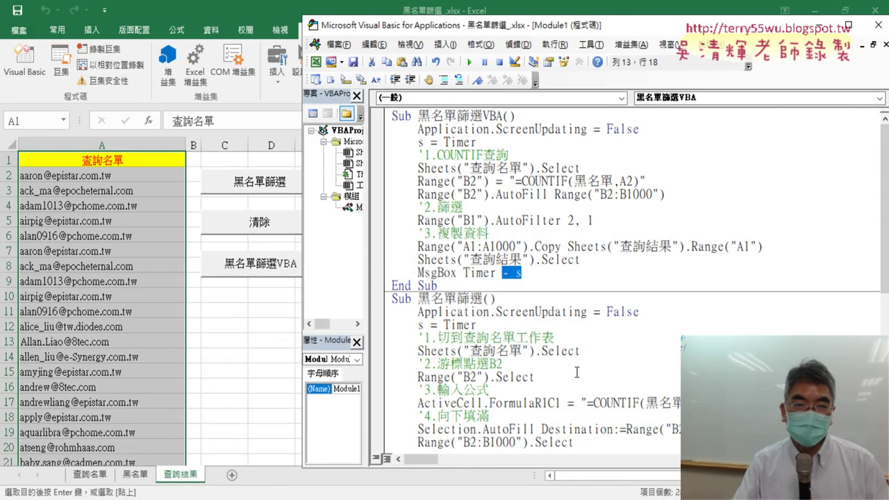
Highlight the hard-coded 1000 row limits and start an r= line under s = Timer.
drag(653, 195, 628, 196)
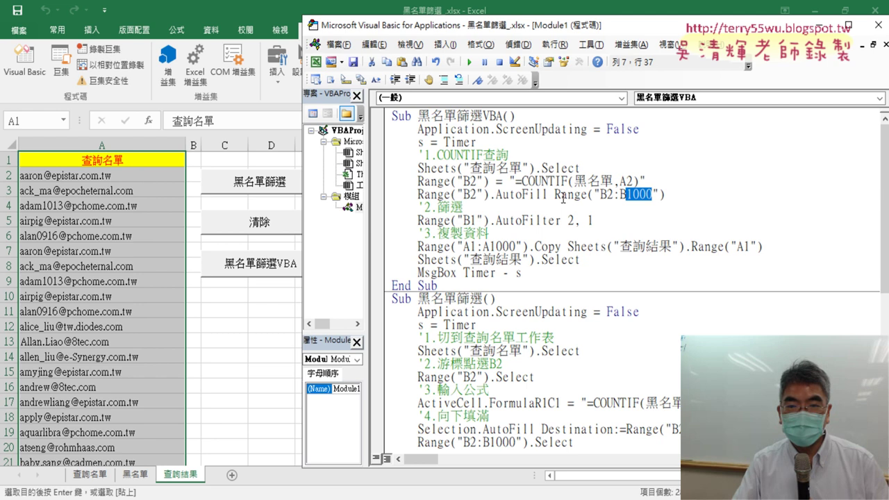
drag(515, 246, 488, 247)
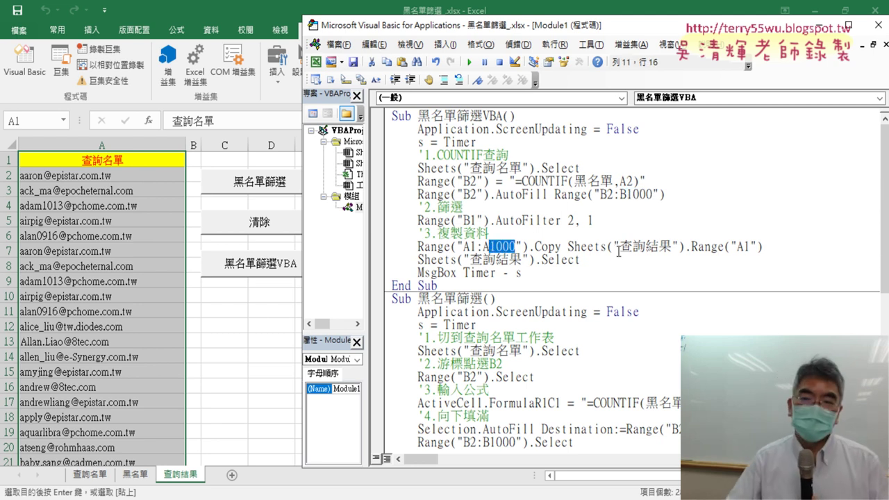
click(546, 141)
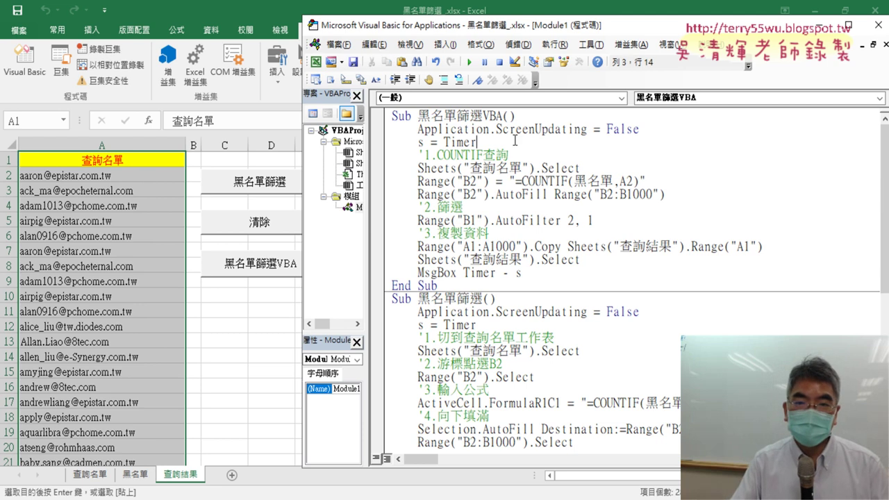
key(Return)
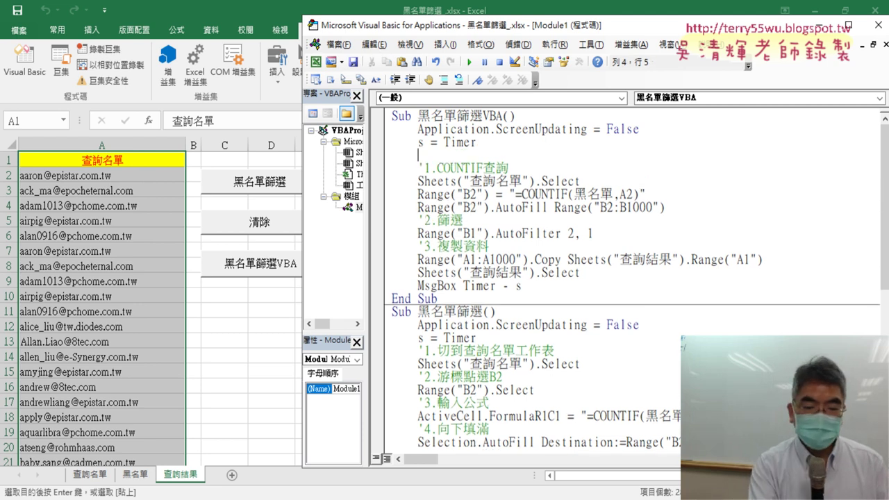
text(r=)
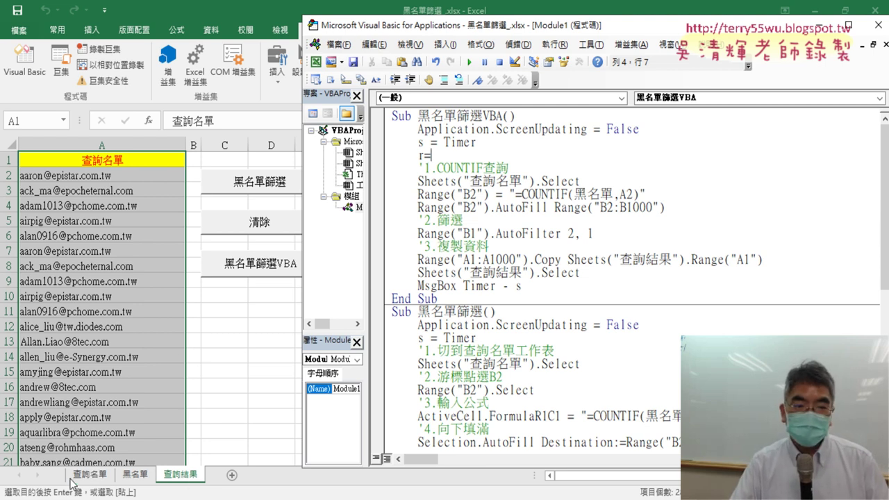
Check the 查詢名單 and 查詢結果 sheets, then bring the macro code back up.
click(96, 480)
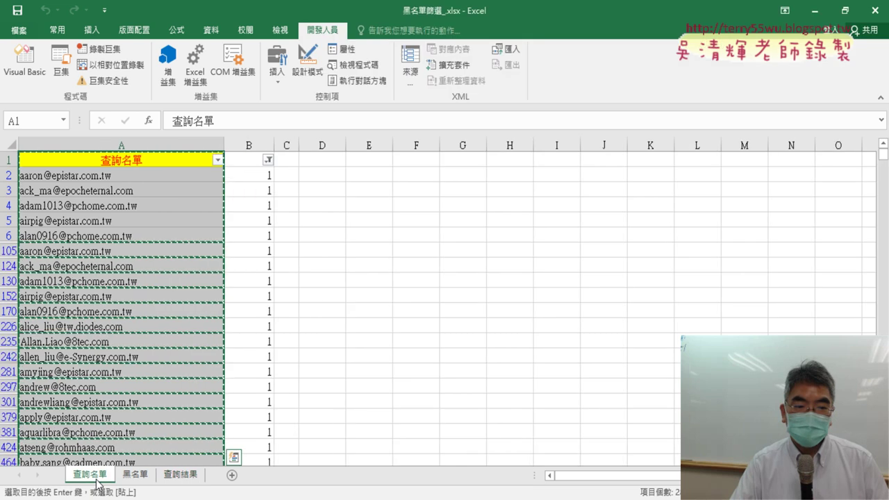
click(181, 475)
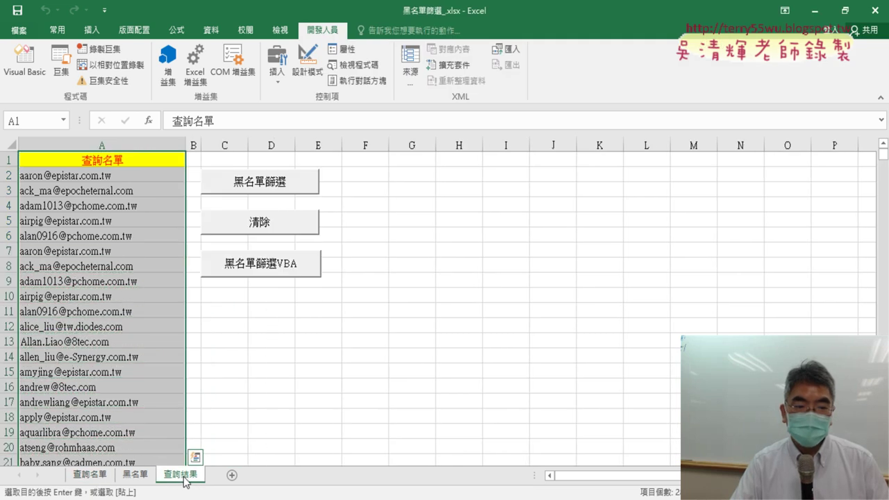
click(25, 61)
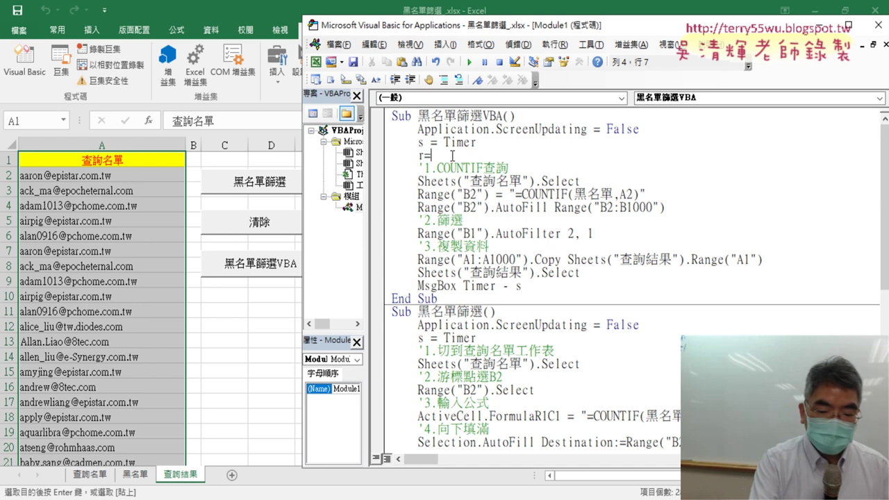
Complete line 4 as r = Range("A1").End(xlDown).Row using the IntelliSense suggestions.
text(ra)
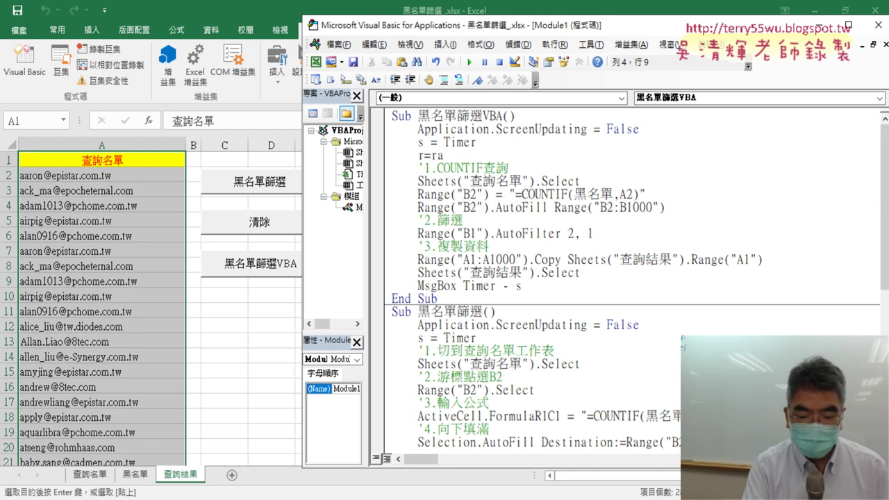
text(nge(")
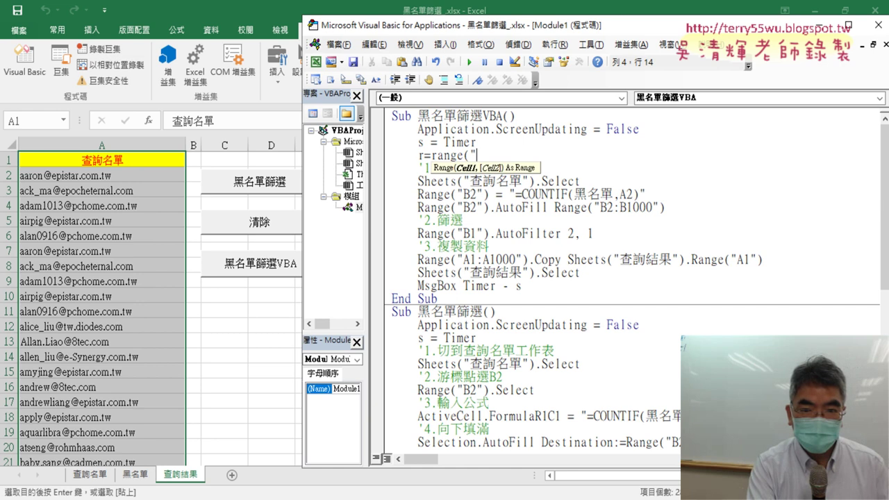
text(A1")
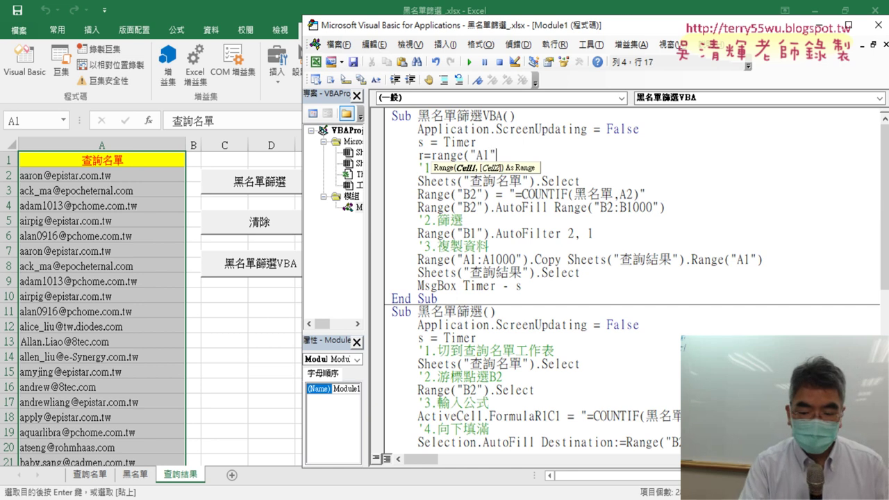
text())
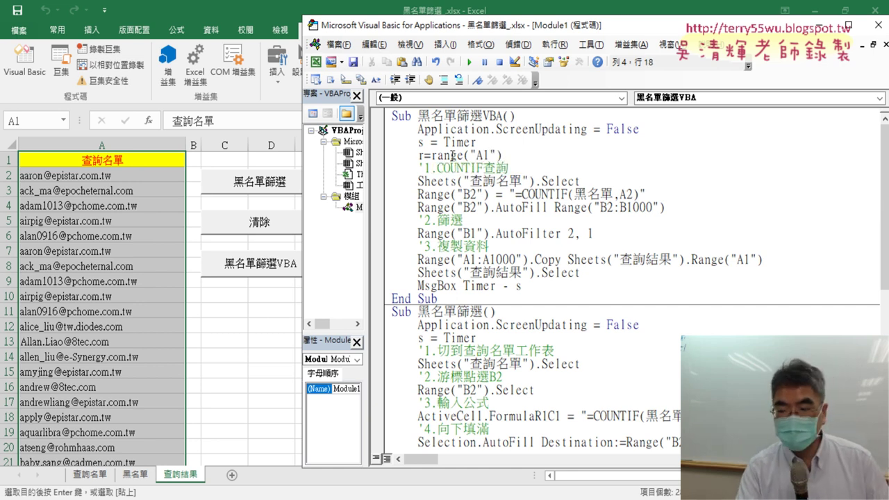
text(.)
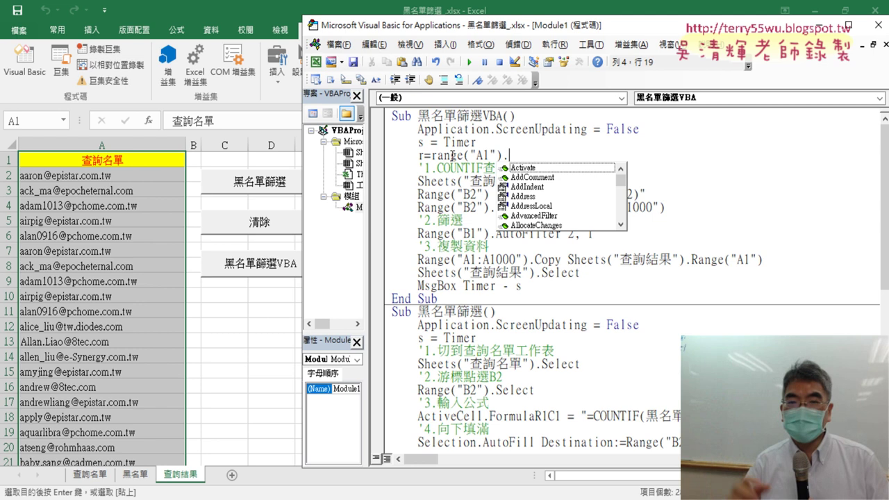
text(E)
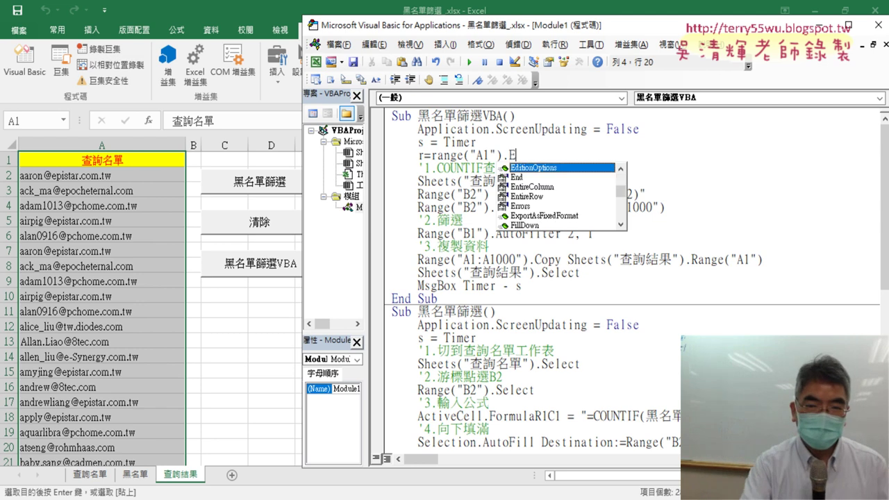
click(563, 177)
key(space)
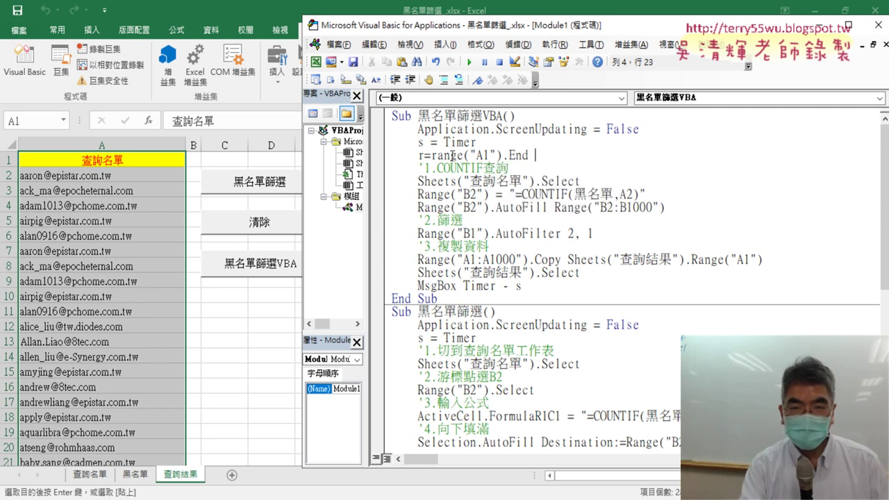
text((xlD)
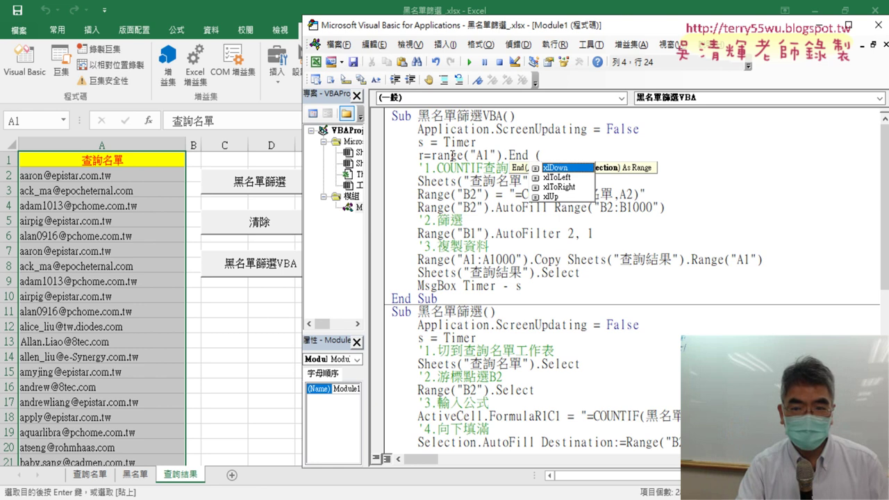
key(space)
text())
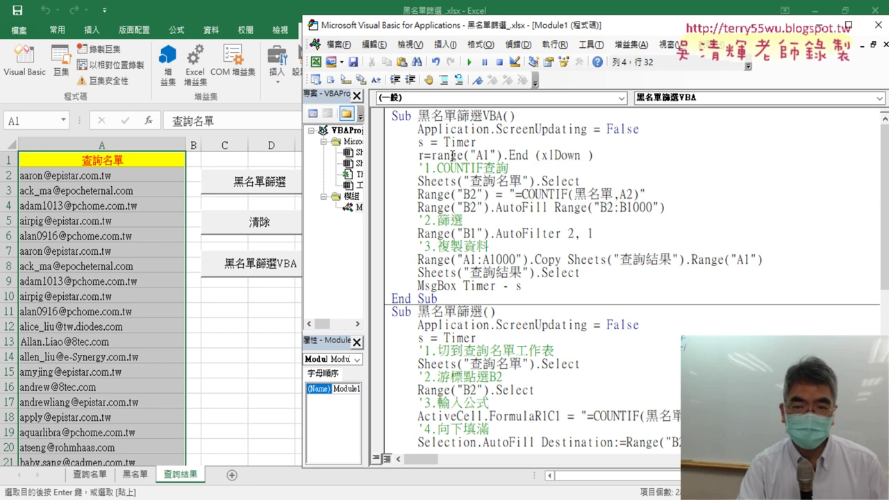
text(.)
text(r)
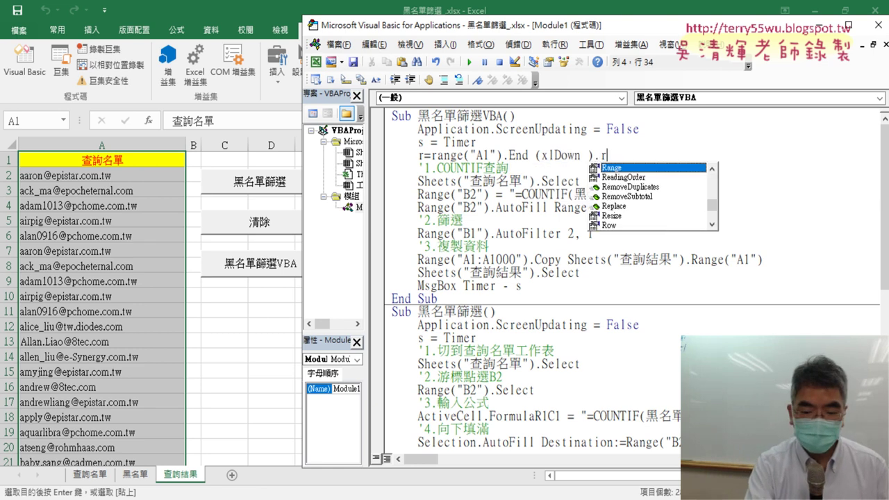
text(ow)
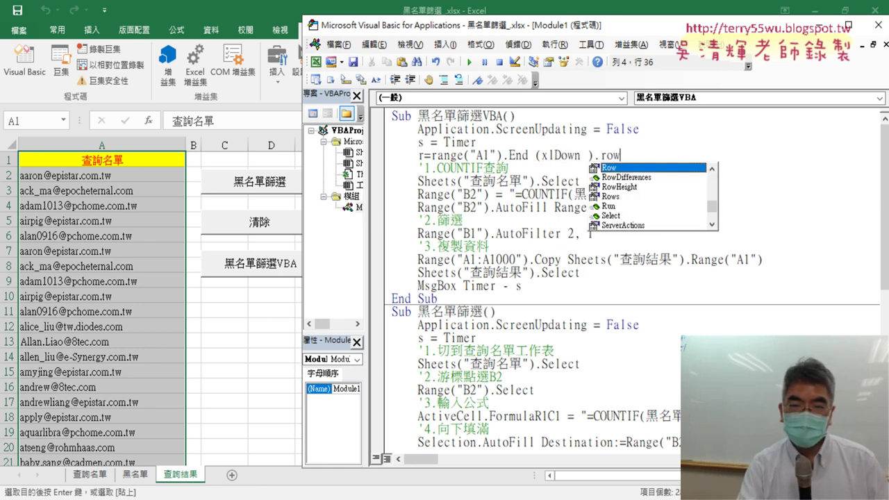
click(392, 168)
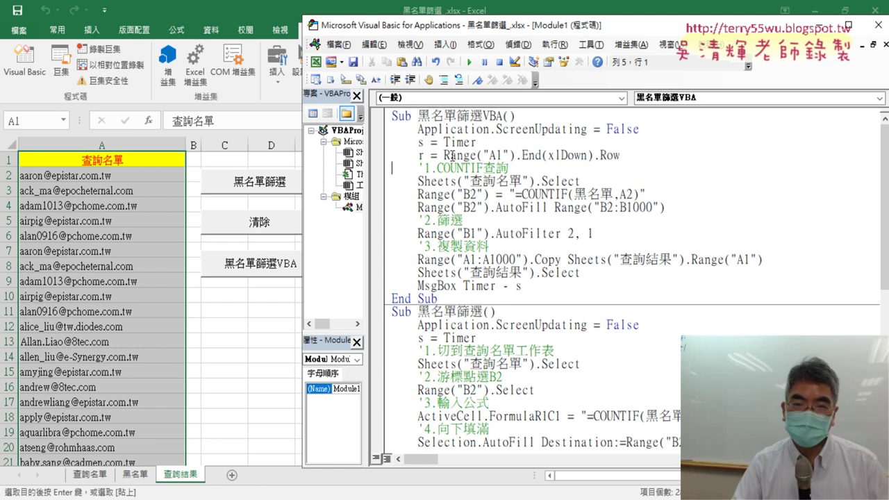
Retype the .End(xlDown).Row part, choosing xlDown and Row from the completion lists.
drag(515, 156, 629, 161)
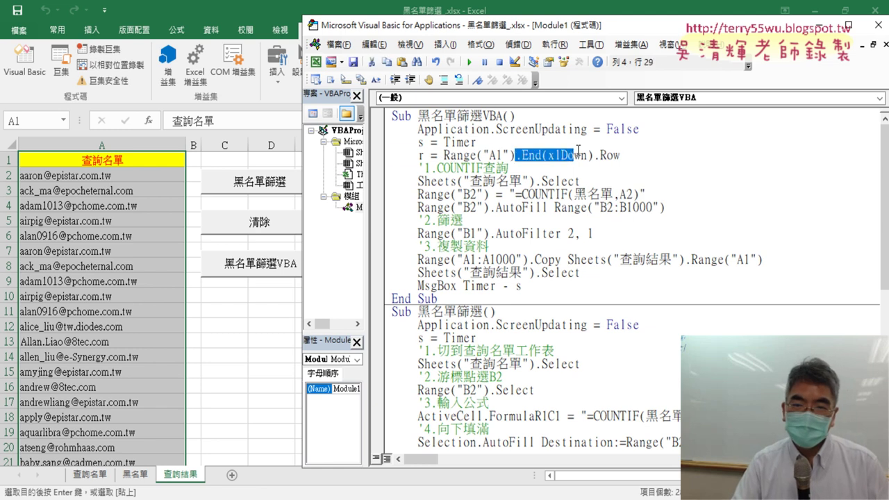
text(.)
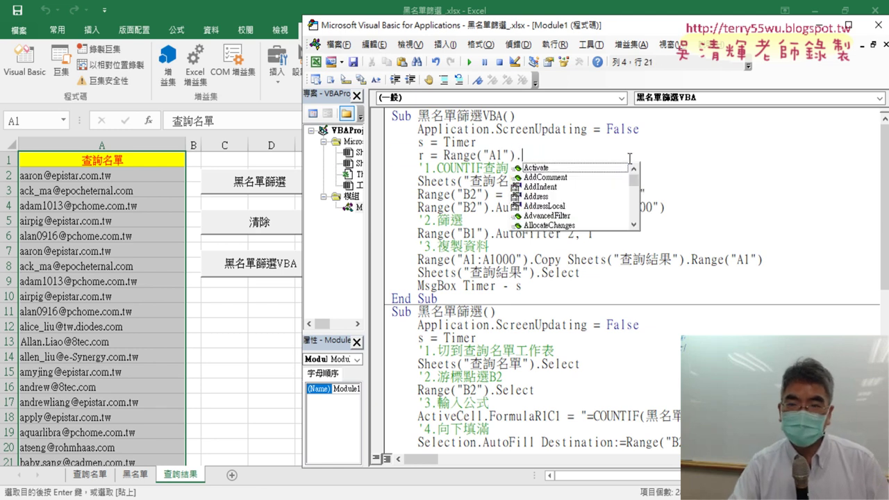
text(E)
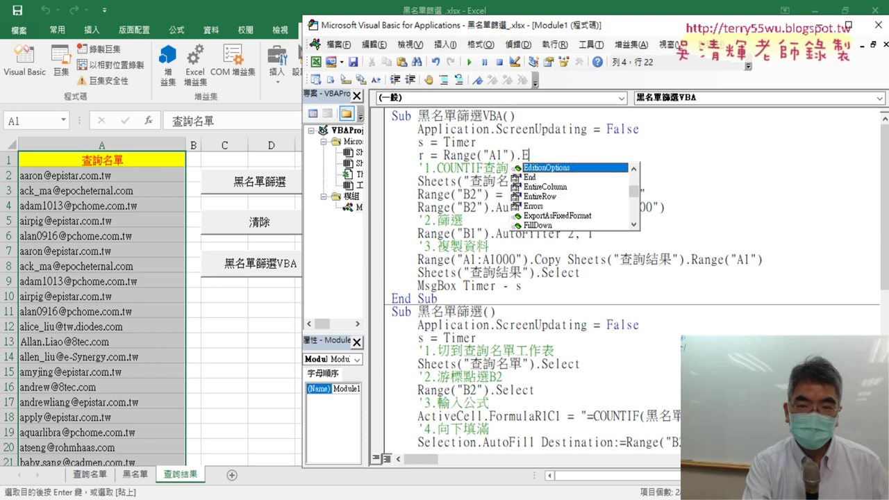
text(n)
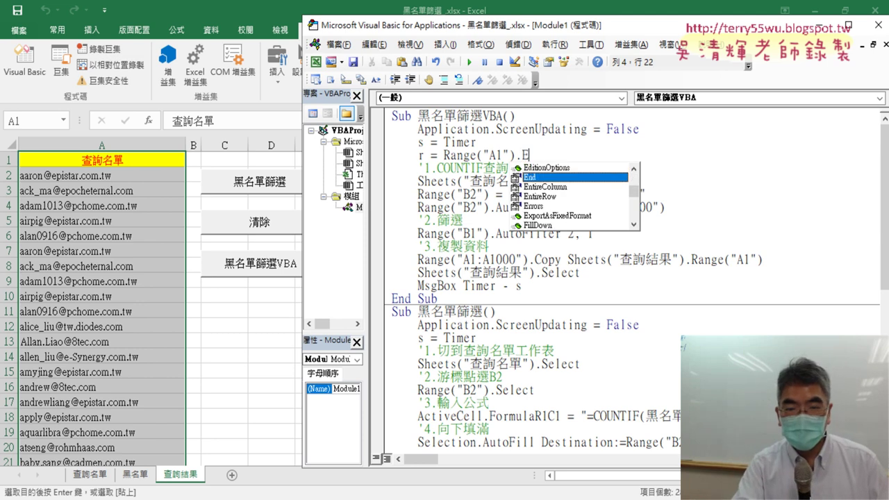
text(d ()
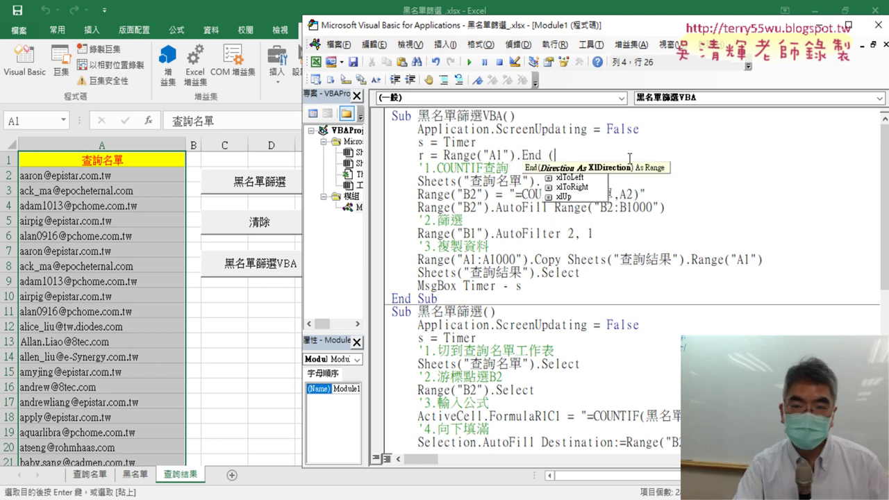
key(Down)
key(Down)
key(Down)
key(Up)
key(Up)
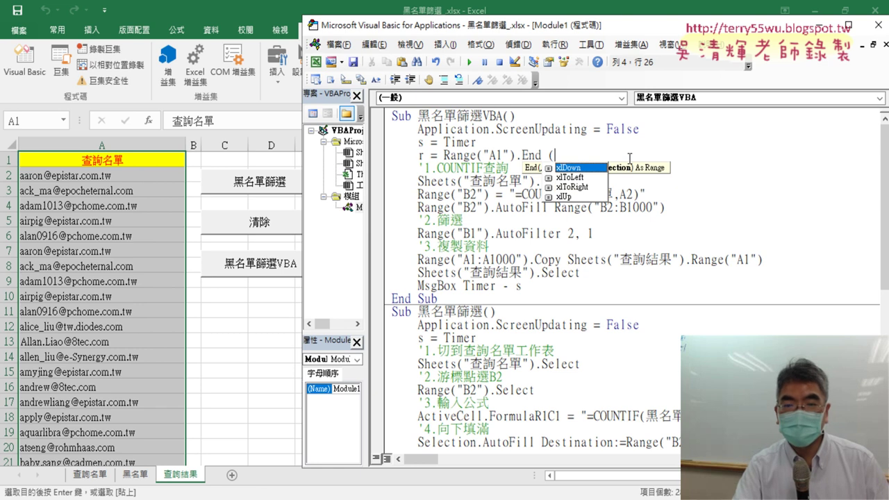
double_click(572, 168)
text())
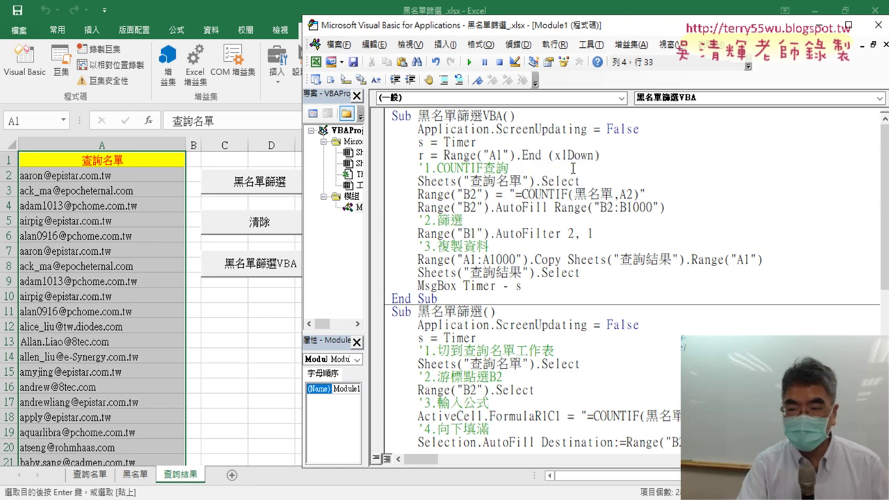
text(.r)
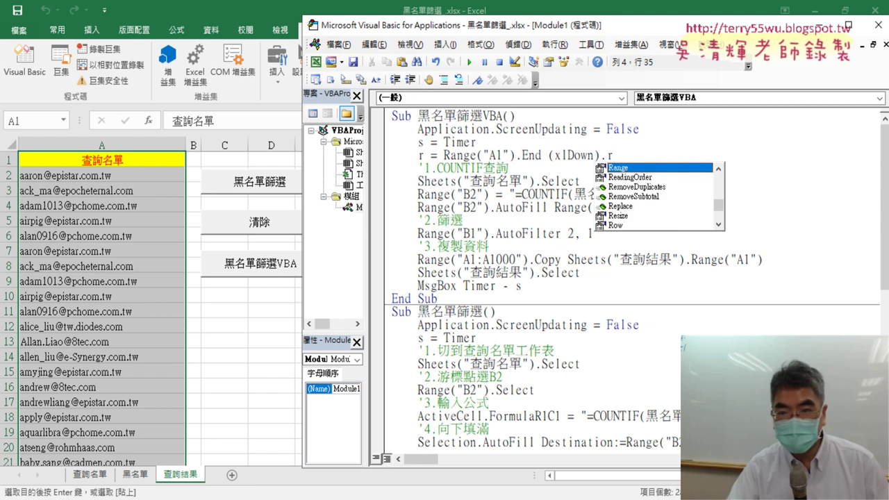
click(615, 225)
key(Tab)
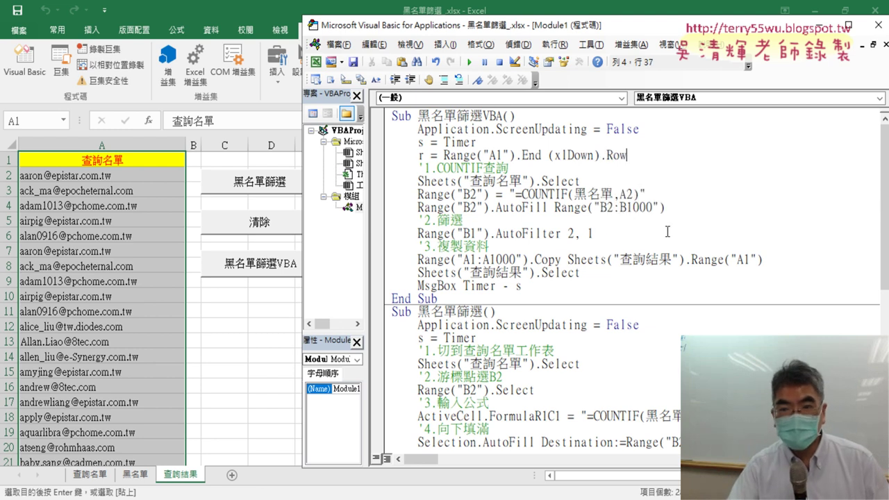
click(653, 239)
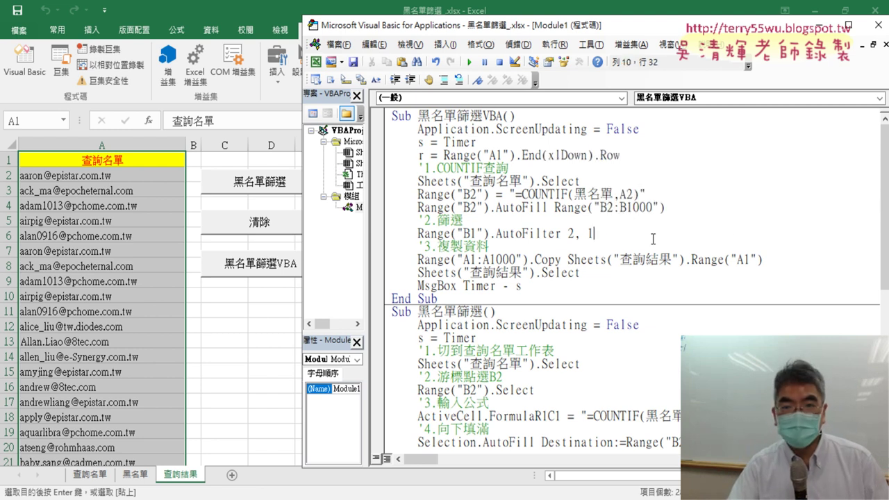
double_click(426, 155)
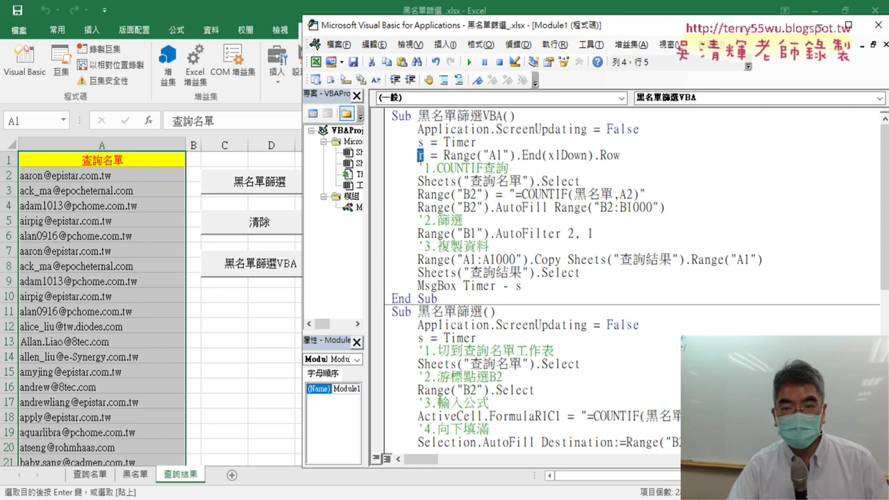
Replace the 1000 in the AutoFill range "B2:B1000" with " & r", then undo the deletion.
drag(627, 208, 648, 208)
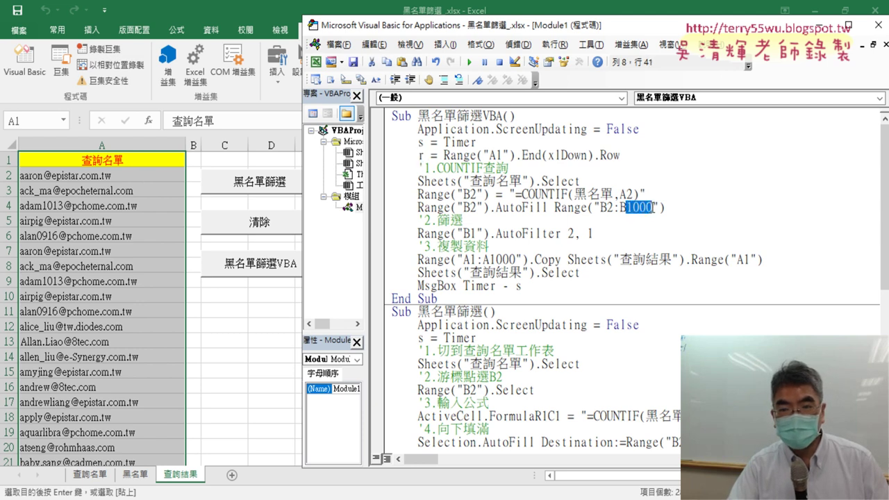
drag(489, 260, 517, 260)
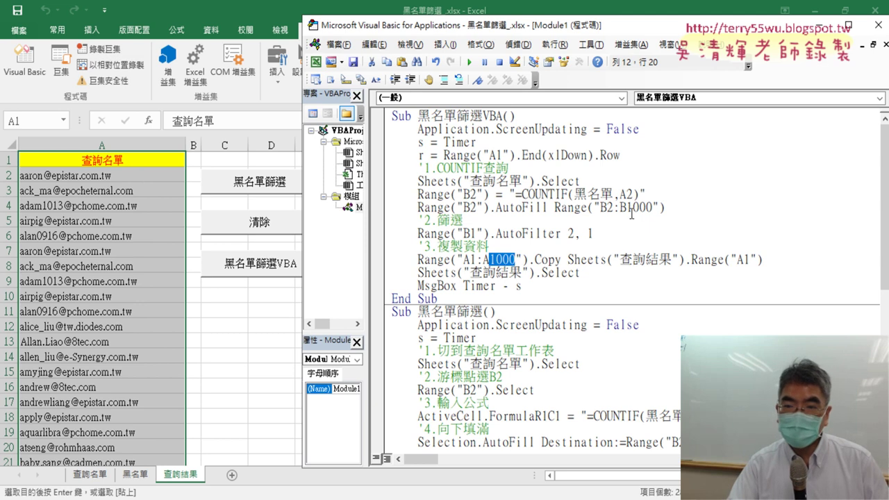
drag(626, 207, 655, 207)
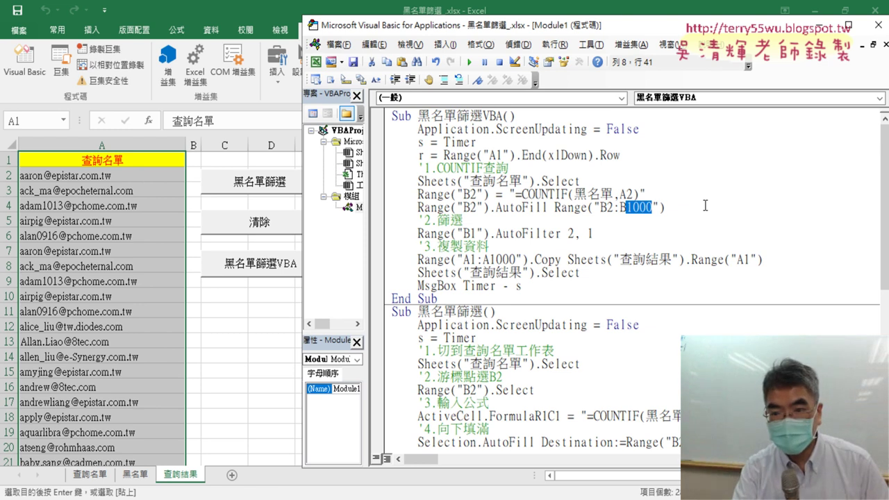
key(BackSpace)
text(" )
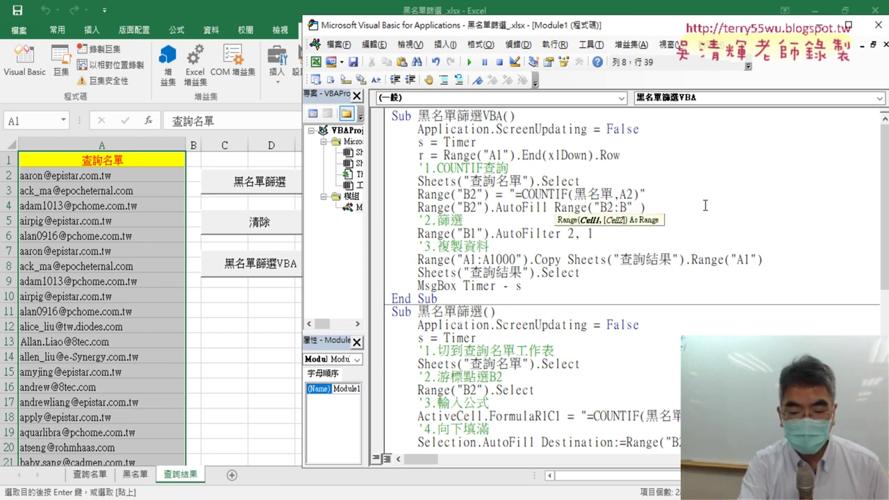
text(& r)
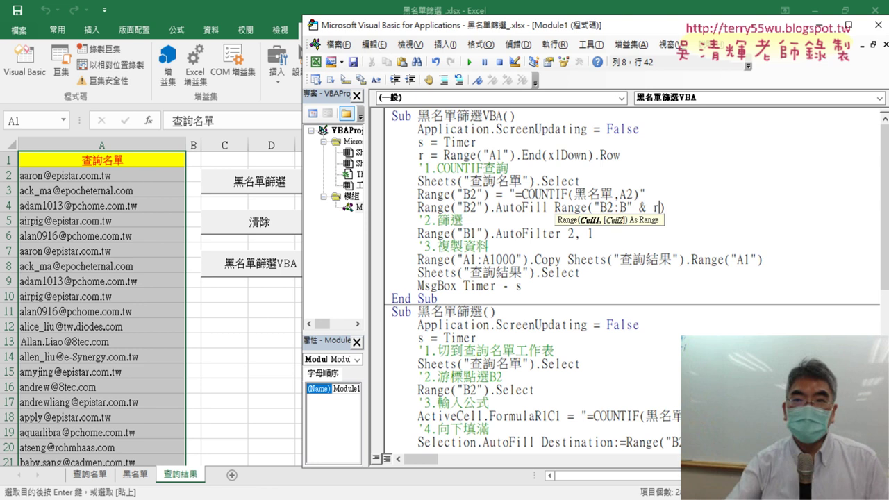
drag(661, 207, 632, 207)
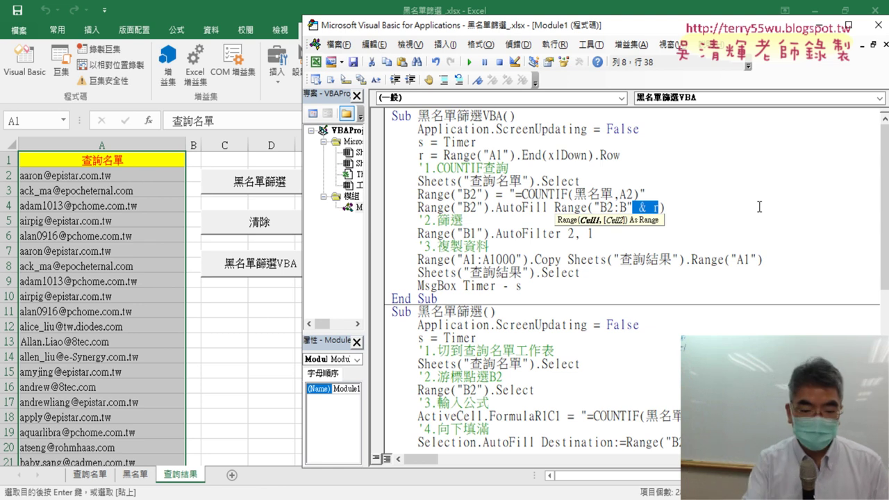
key(Delete)
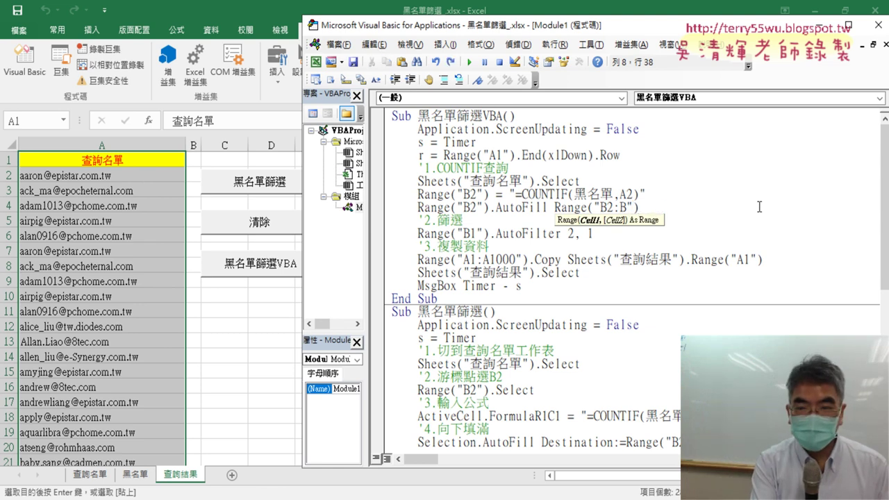
key(ctrl+z)
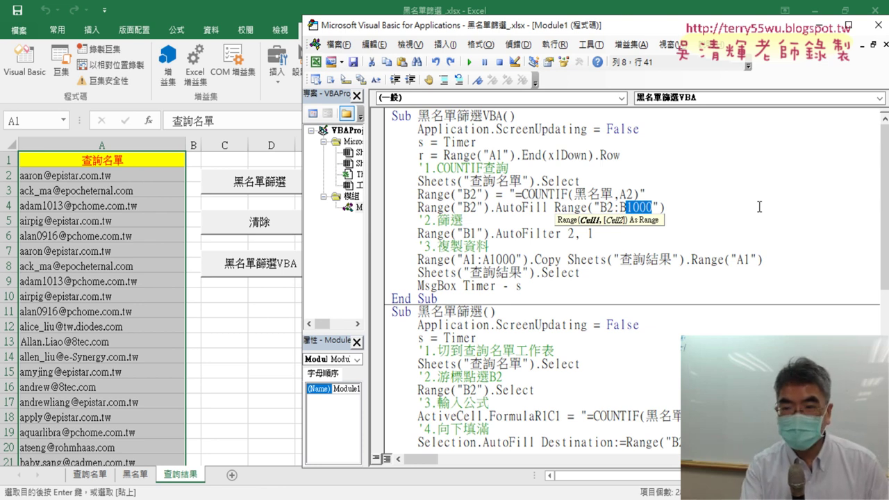
Retype the AutoFill range ending as "B2:B" & r with tidy spacing.
text(")
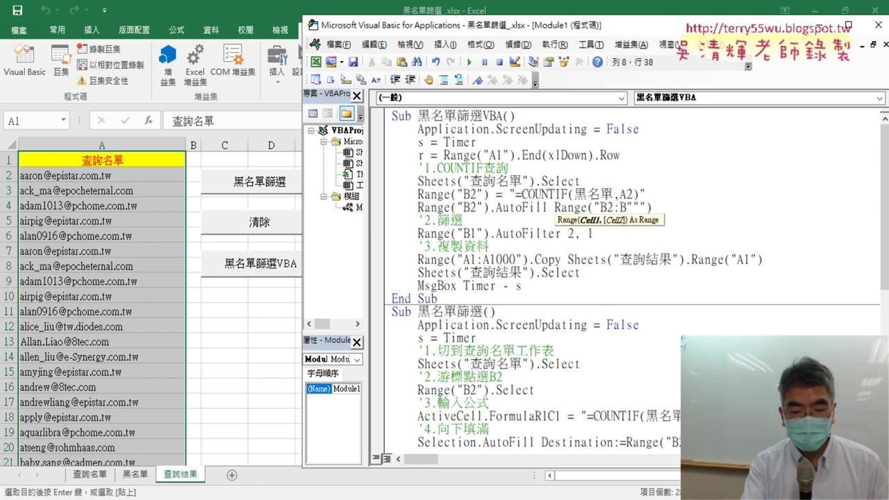
text(&")
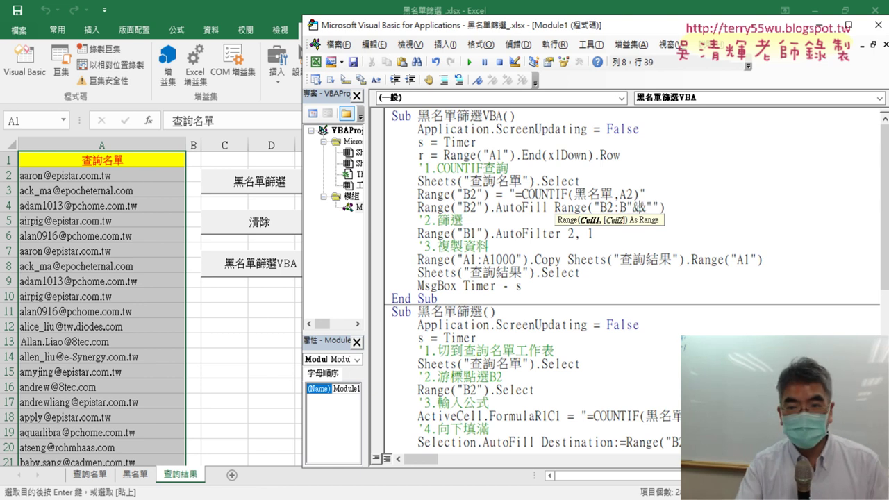
text(r&)
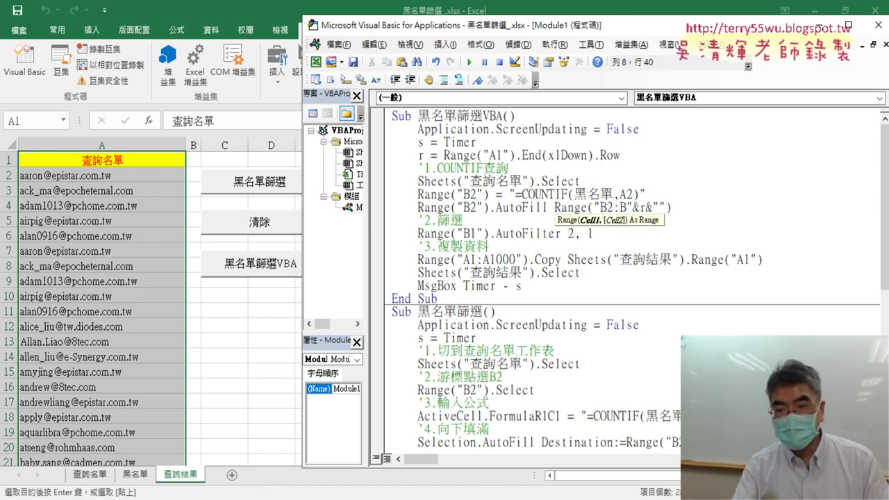
key(Left)
key(Left)
key(Right)
key(Right)
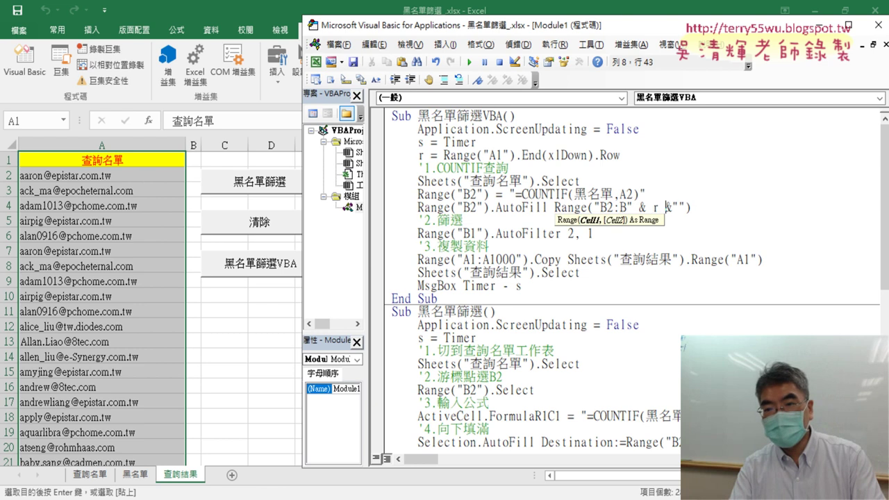
key(Right)
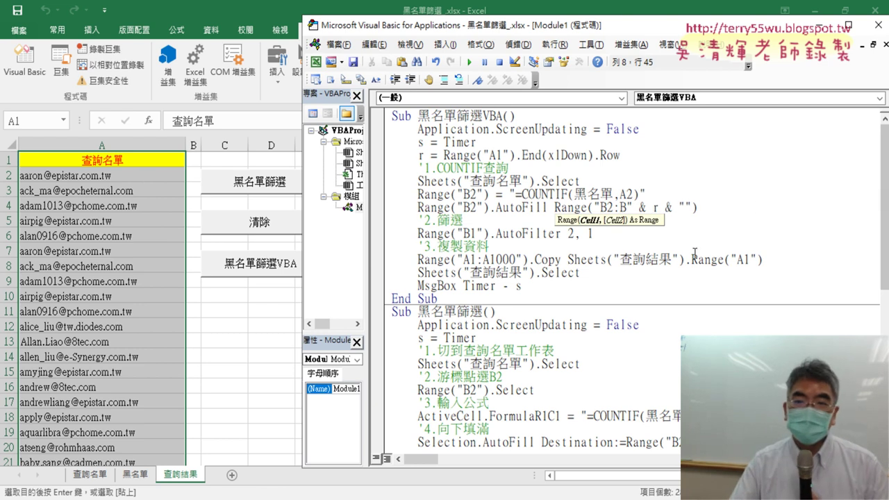
click(687, 259)
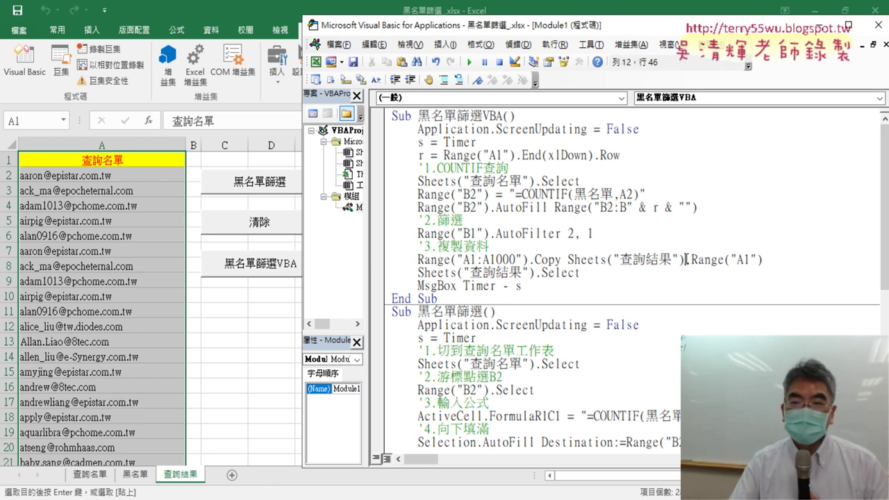
Correct a stray i back to r and delete the leftover & "" after r.
double_click(421, 156)
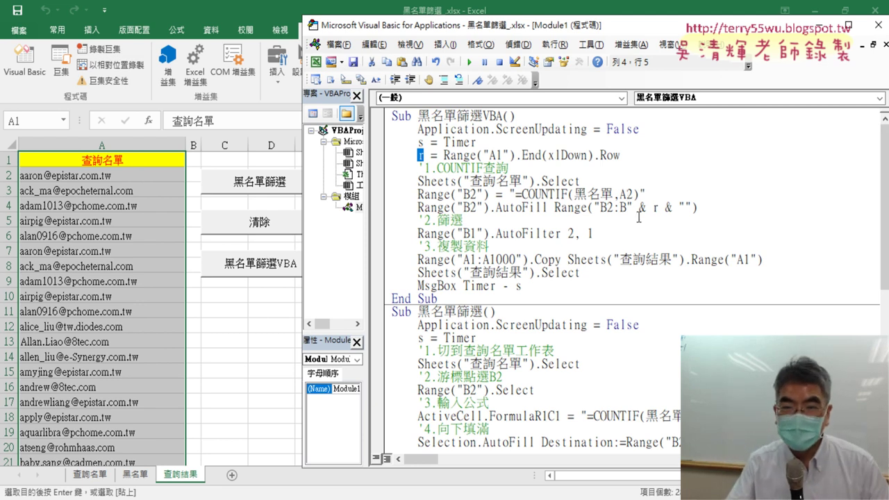
double_click(655, 208)
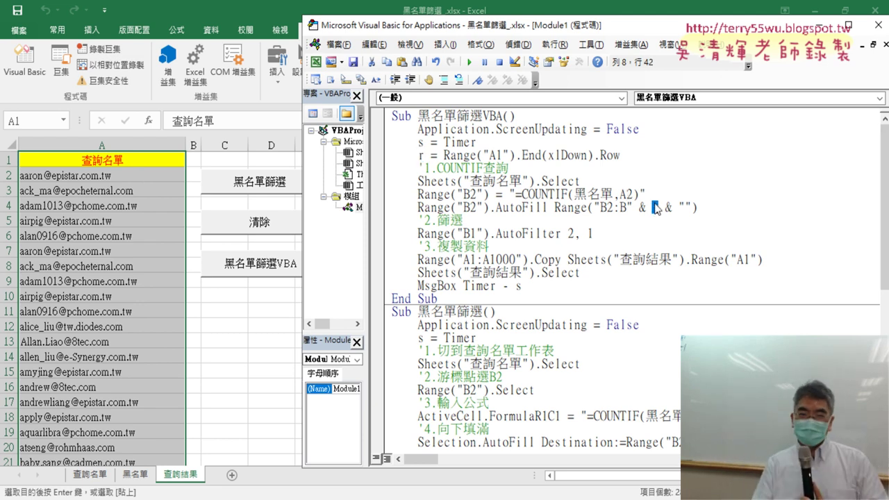
text(i)
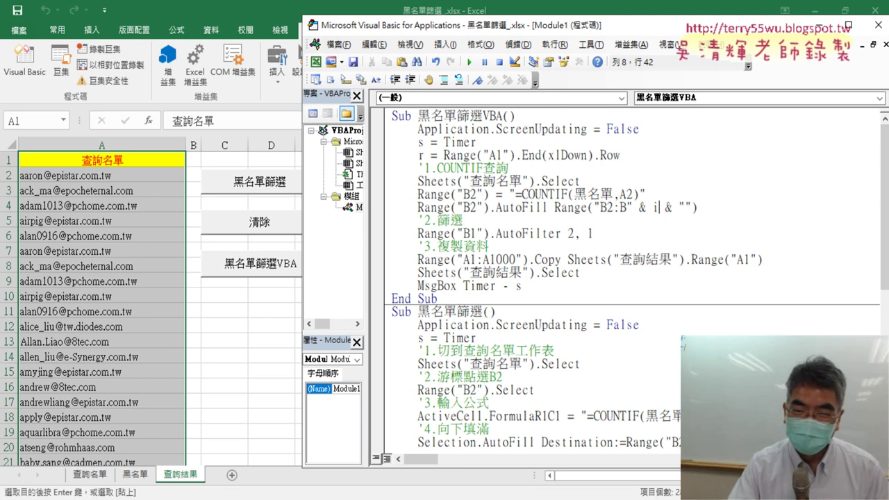
double_click(655, 208)
text(r)
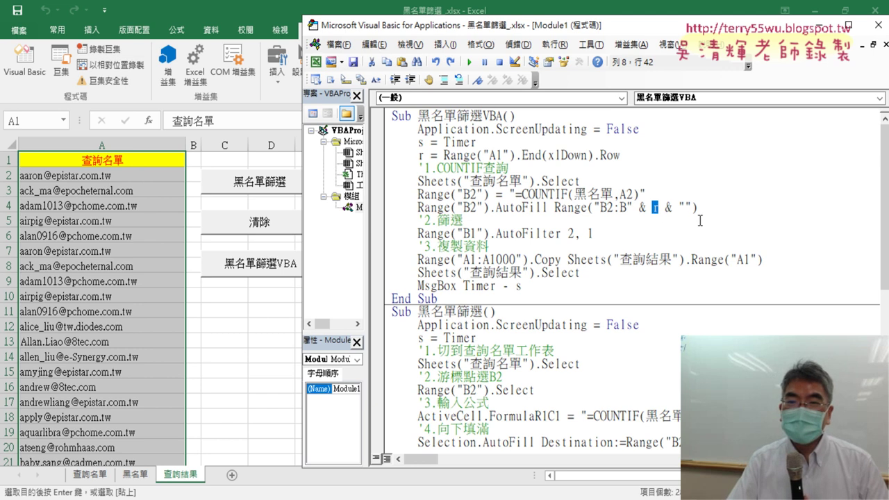
click(667, 207)
drag(665, 206, 687, 206)
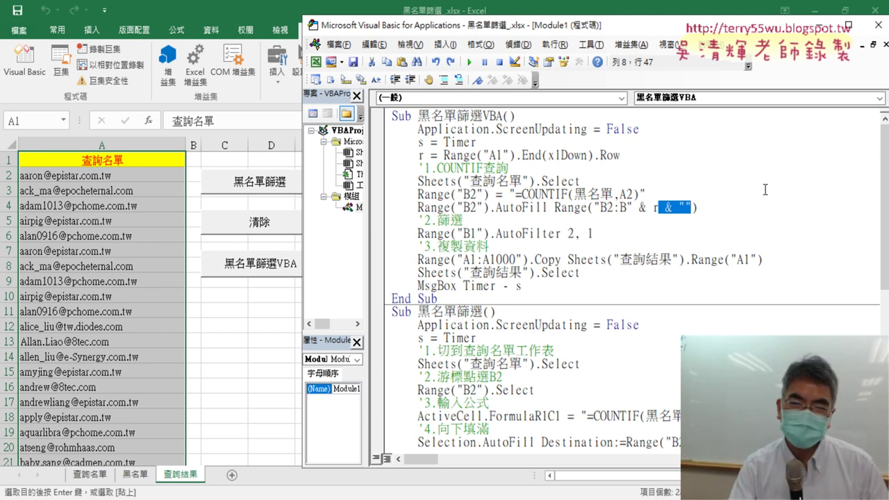
key(Delete)
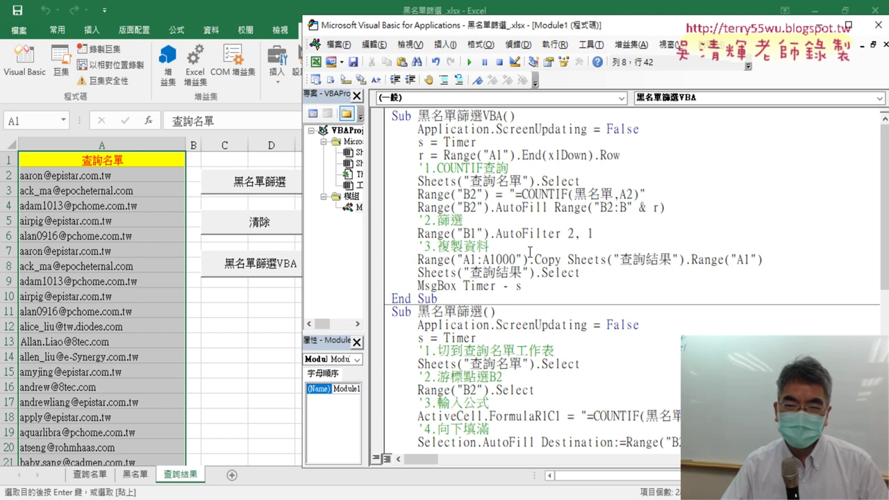
Change the Copy range from "A1:A1000" to "A1:A" & r.
drag(519, 259, 518, 260)
key(Delete)
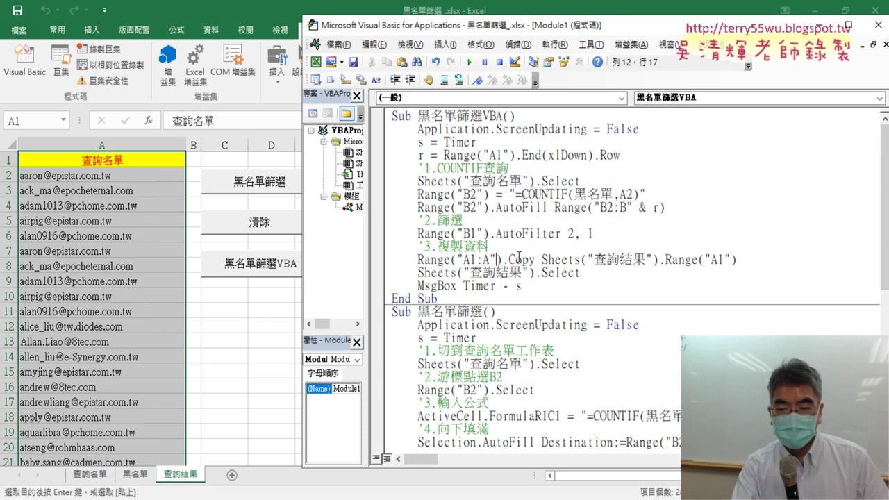
text(&)
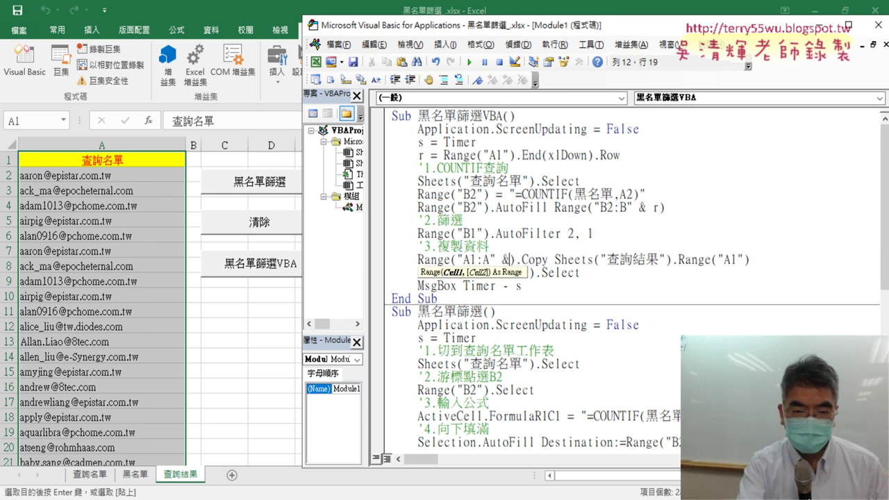
text( r)
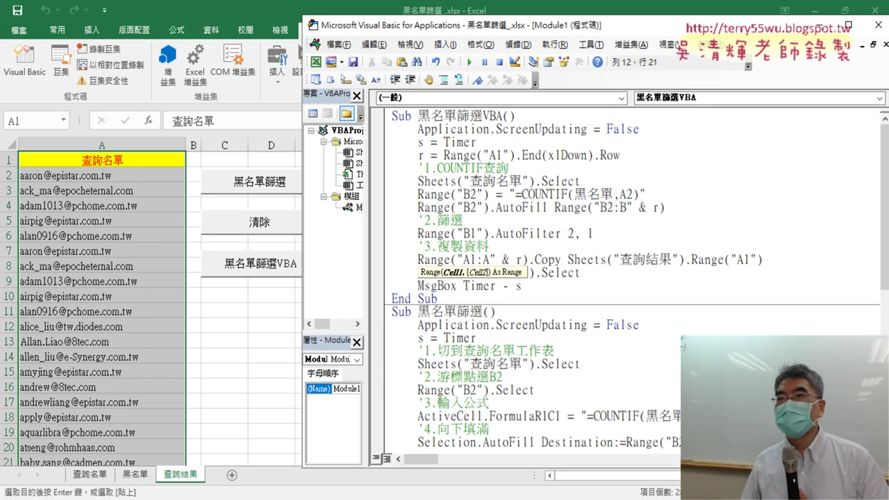
key(BackSpace)
key(BackSpace)
key(BackSpace)
key(BackSpace)
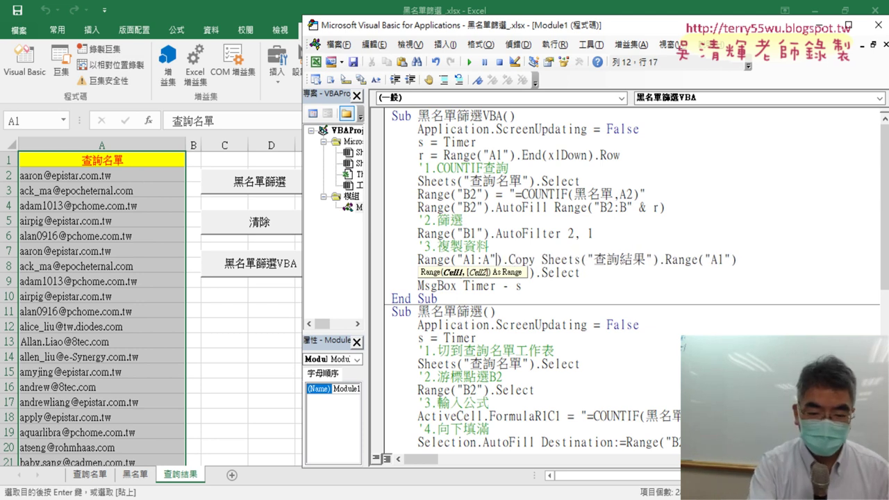
text(&r)
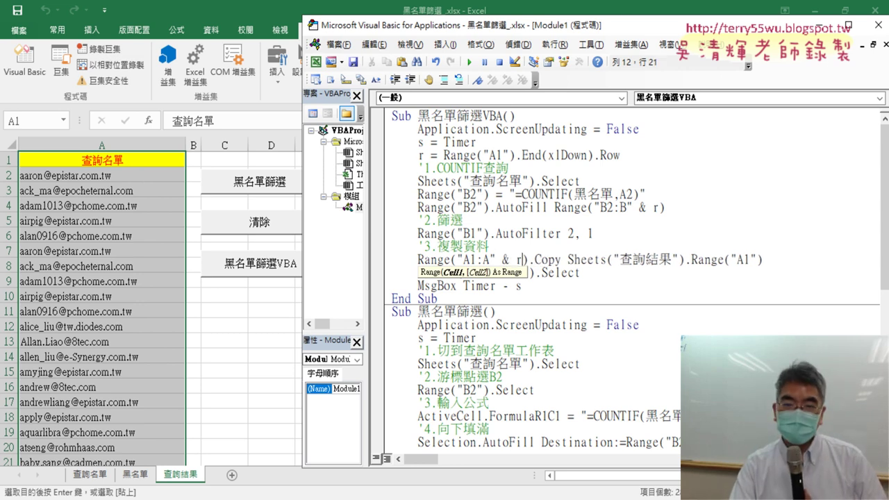
key(shift+Left)
key(shift+Left)
key(shift+Left)
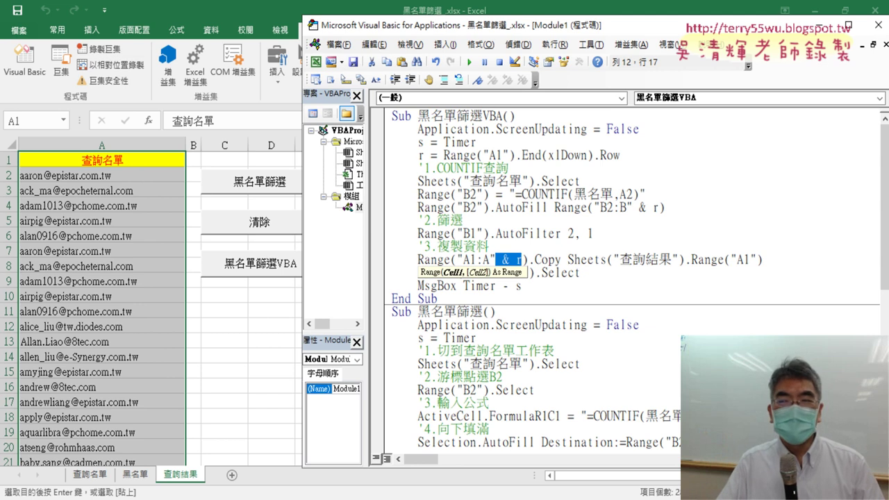
click(541, 302)
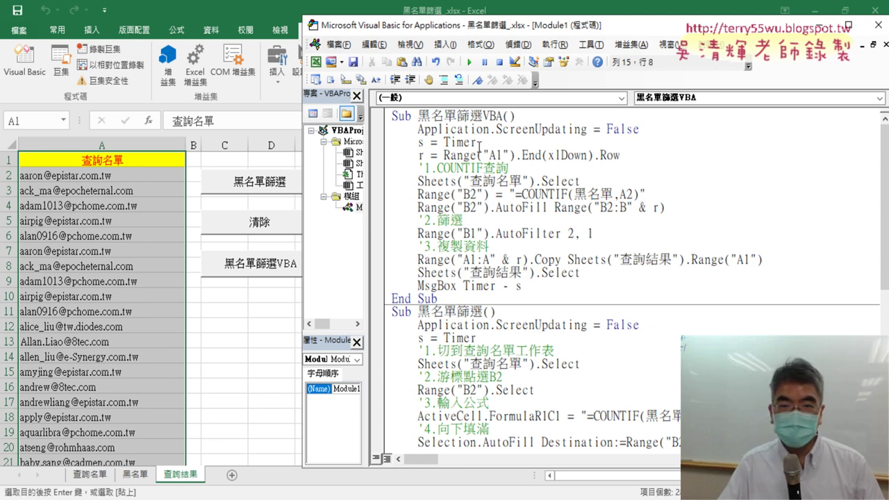
drag(476, 145, 417, 142)
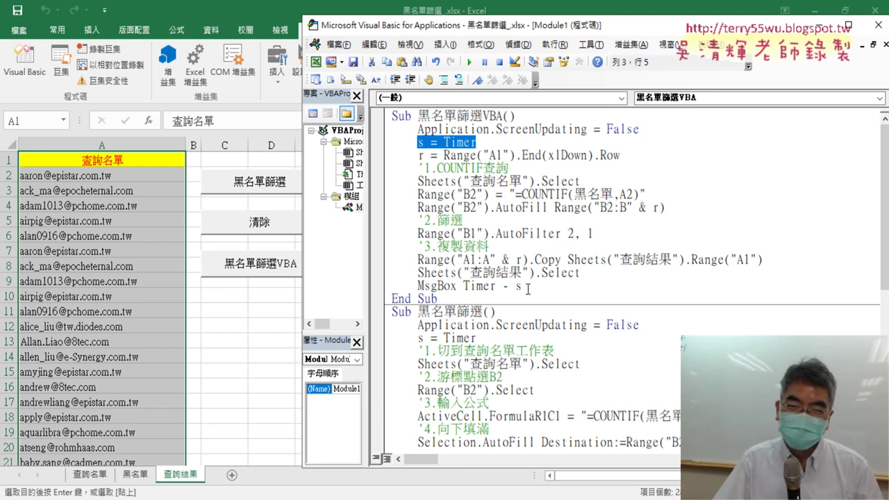
drag(528, 289, 464, 289)
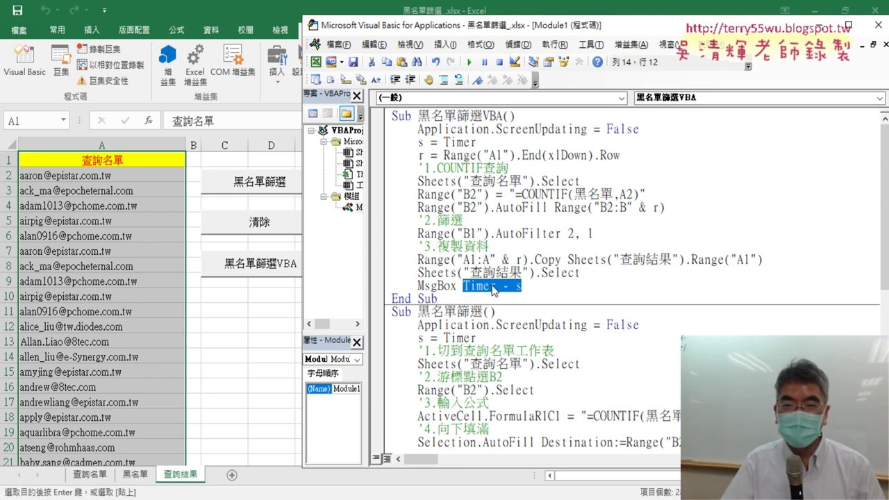
drag(443, 155, 627, 155)
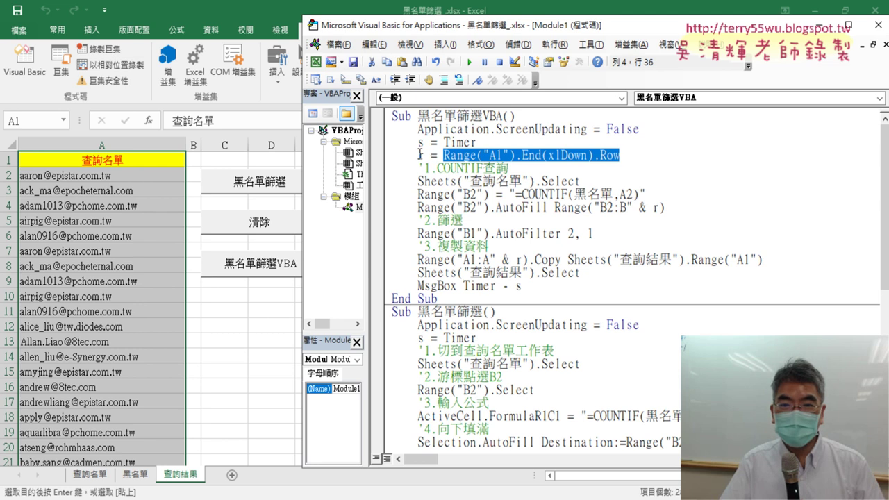
drag(633, 207, 653, 207)
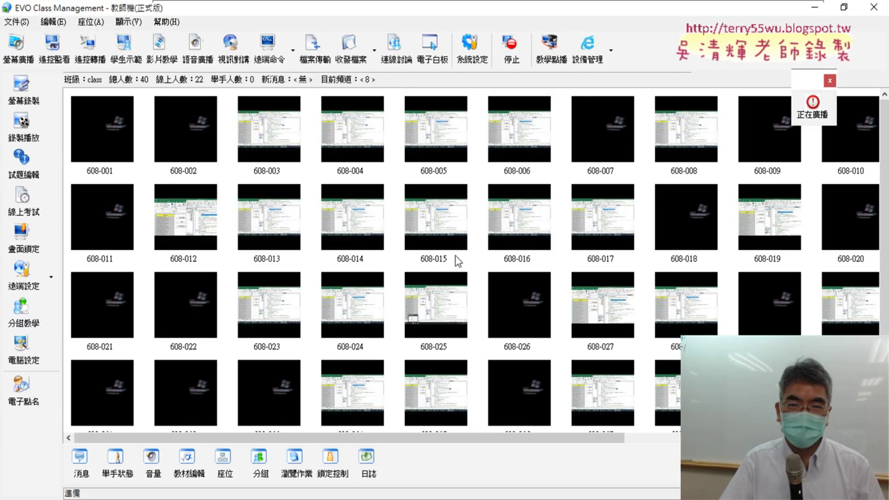
End the student screen broadcast with 停止 and switch to the 黑名單篩選 Google Docs tab.
click(512, 58)
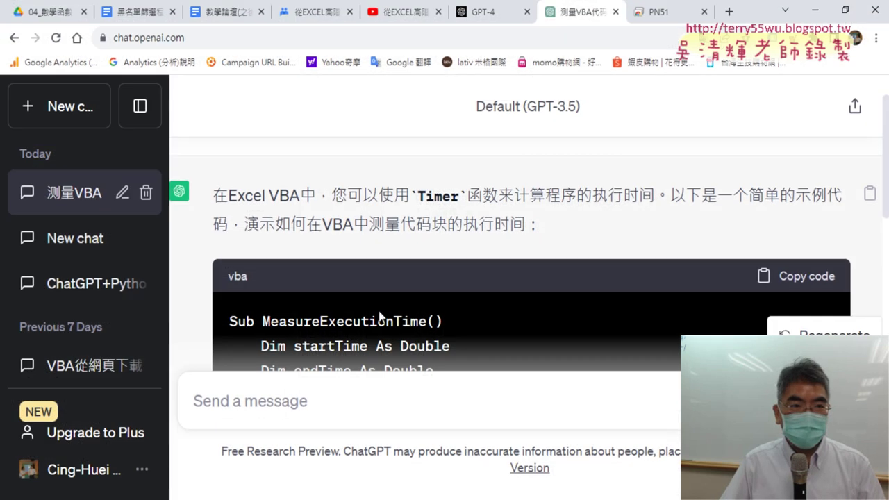
click(136, 14)
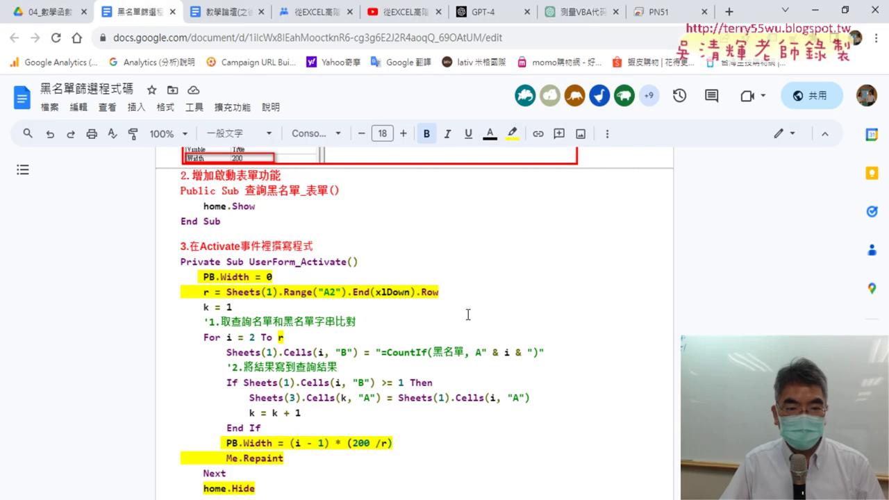
Scroll the 黑名單篩選程式碼 document up to the 改為下向追蹤範圍 code block.
scroll(468, 315, up, 5)
scroll(469, 314, up, 5)
scroll(468, 314, up, 5)
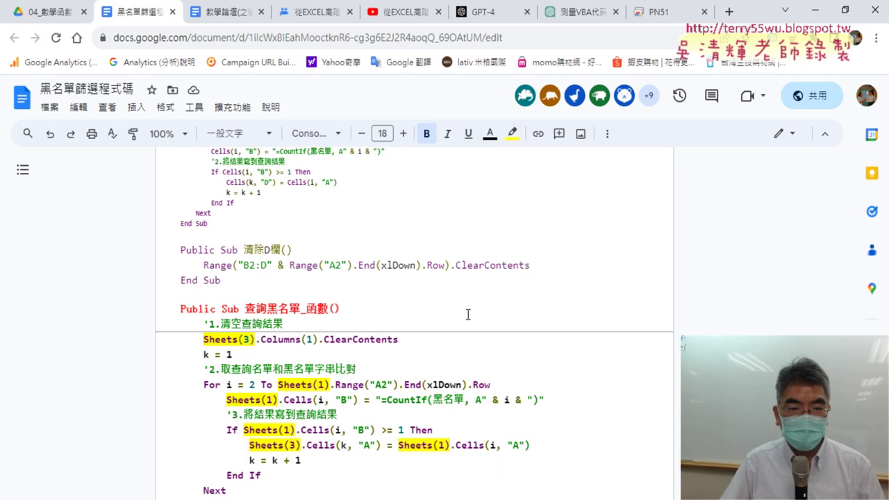
scroll(467, 314, up, 5)
scroll(467, 314, up, 5)
scroll(468, 315, up, 5)
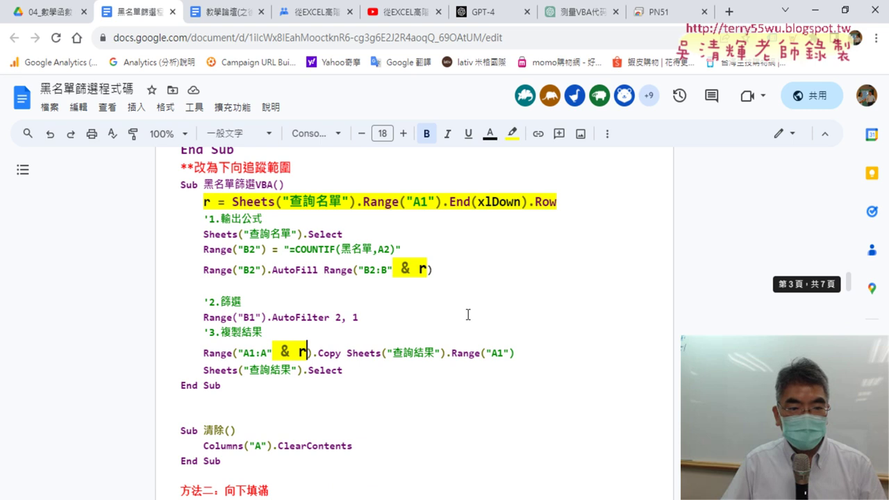
scroll(468, 315, up, 5)
scroll(469, 315, down, 3)
scroll(468, 314, down, 1)
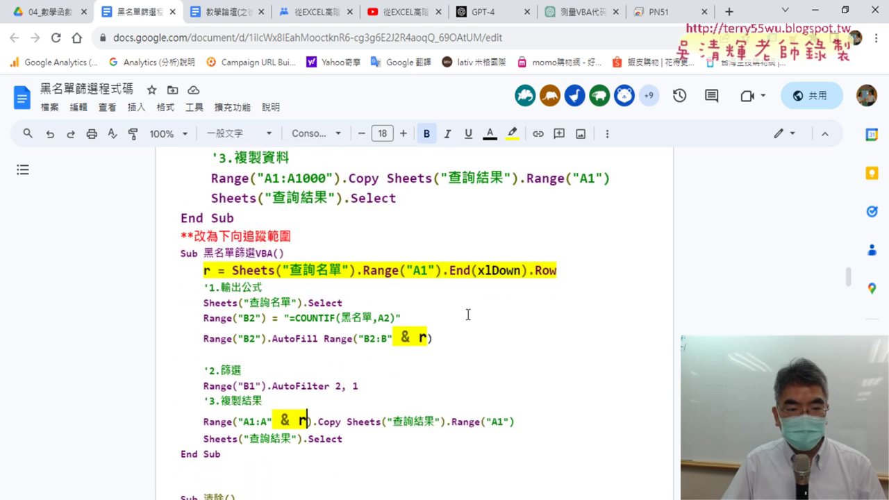